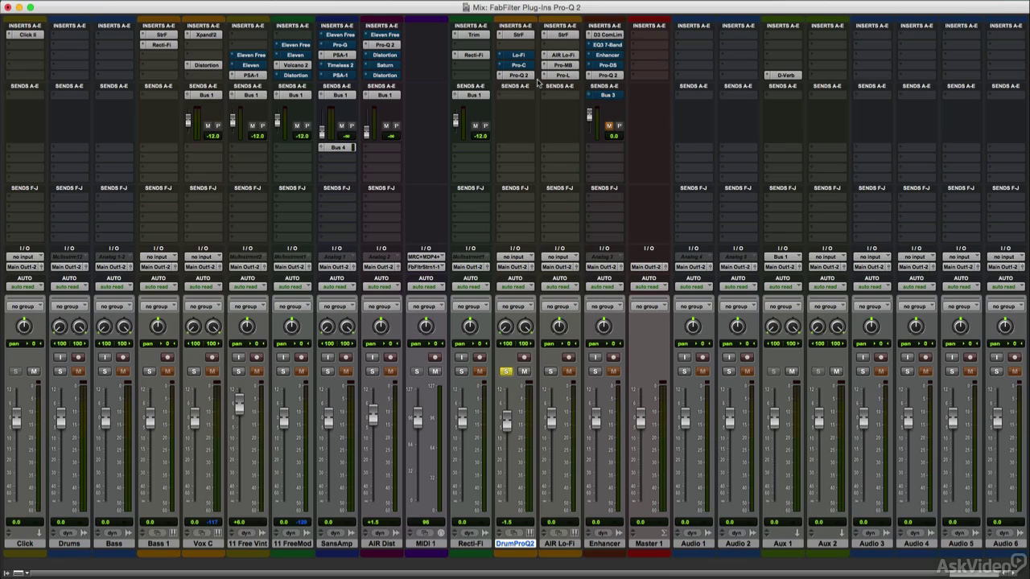
Step: Open the Pro-Q 2 insert on DrumProQ2 to show boosts near 50 Hz and 5 kHz and a 500 Hz cut
{"action": "left_click", "coordinate": [529, 76]}
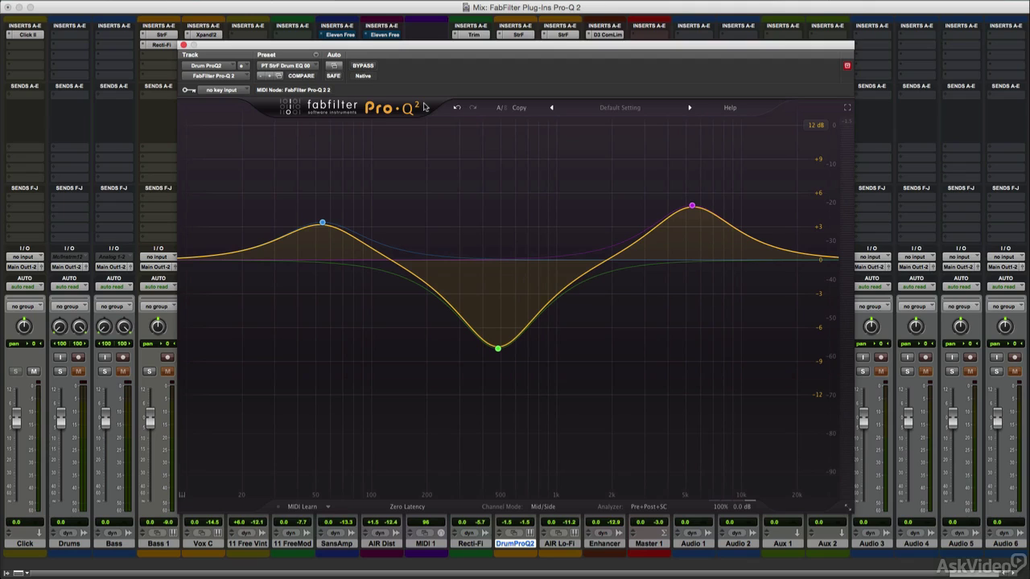
Step: Inspect the three bands: the 54 Hz low bell, the high boost and the 484 Hz dip
{"action": "left_click", "coordinate": [325, 223]}
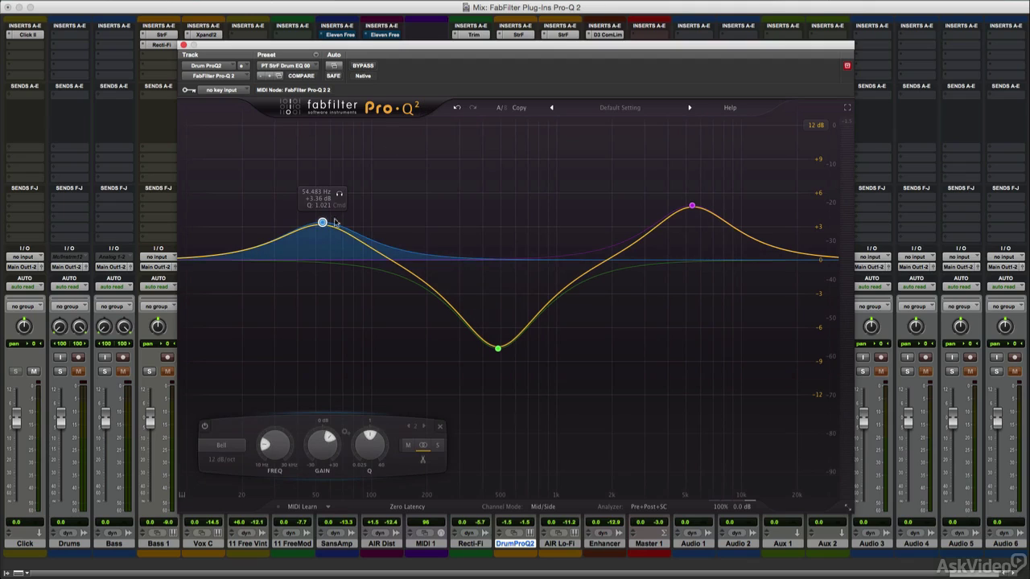
{"action": "left_click", "coordinate": [691, 206]}
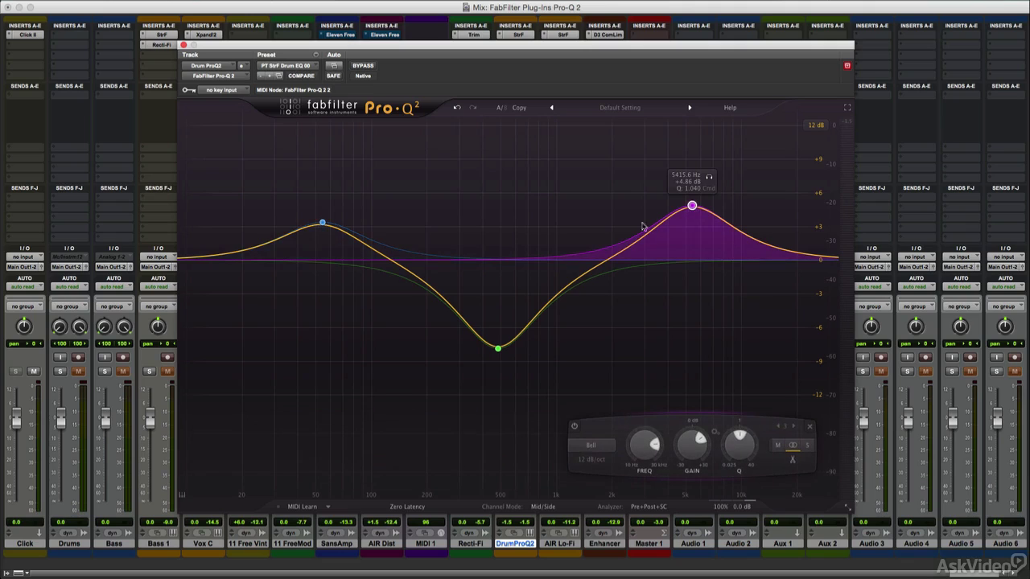
{"action": "left_click", "coordinate": [498, 349]}
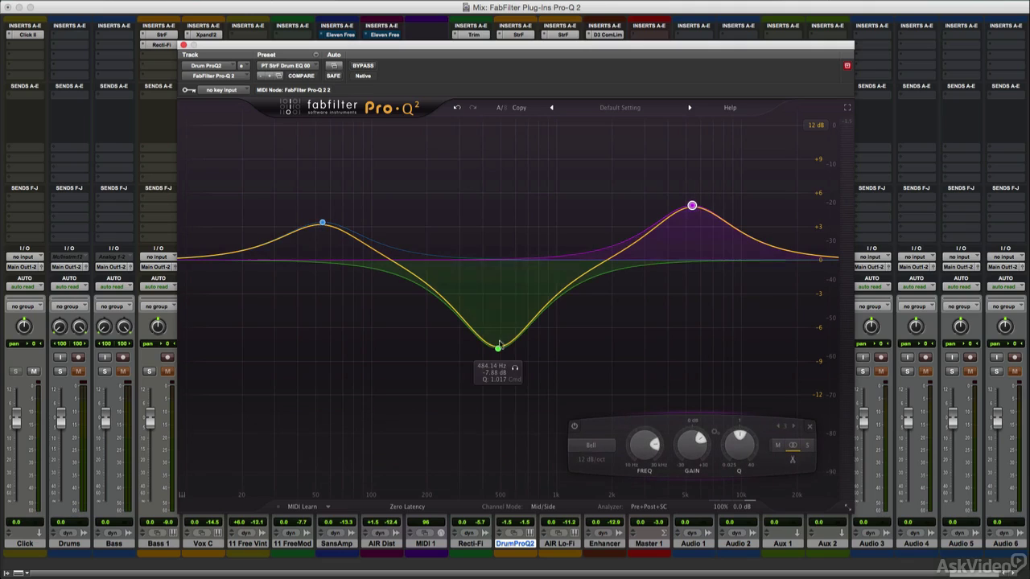
Step: Load the Default Setting preset to flatten the curve
{"action": "left_click", "coordinate": [498, 396]}
{"action": "left_click", "coordinate": [620, 107]}
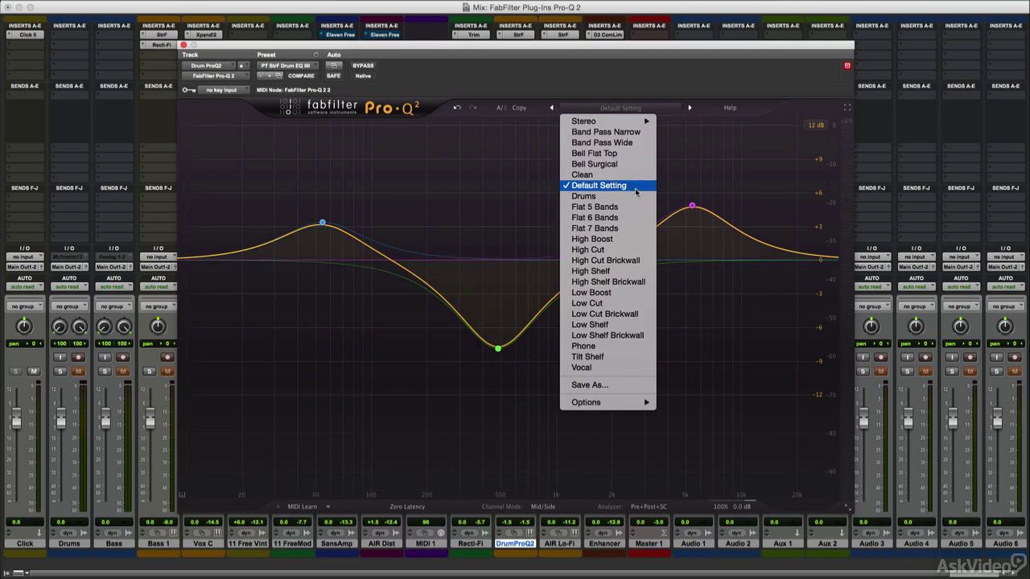
{"action": "left_click", "coordinate": [610, 187]}
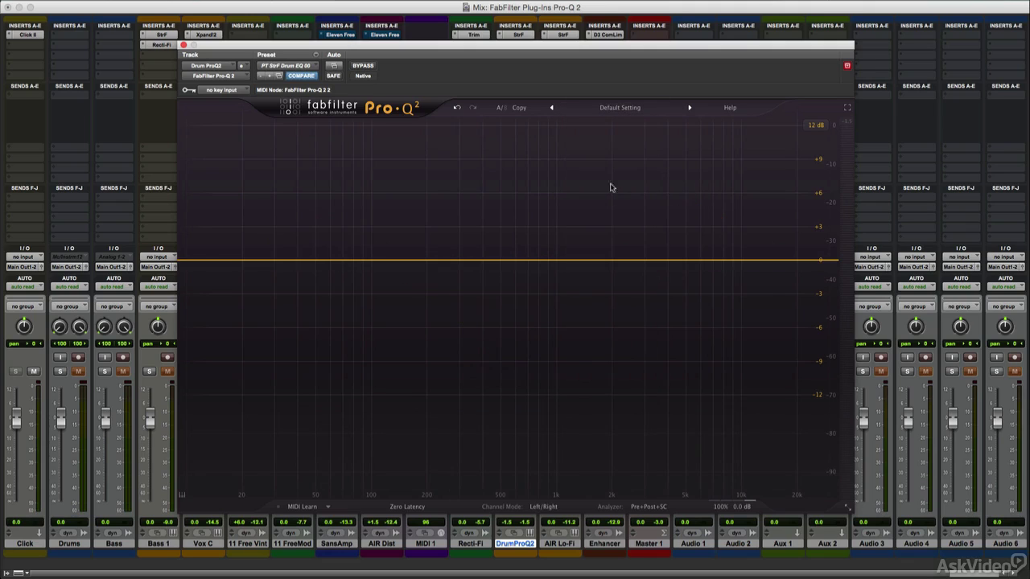
Step: Add a bell band near 606 Hz and try it as low shelf, high shelf and low cut
{"action": "double_click", "coordinate": [517, 240]}
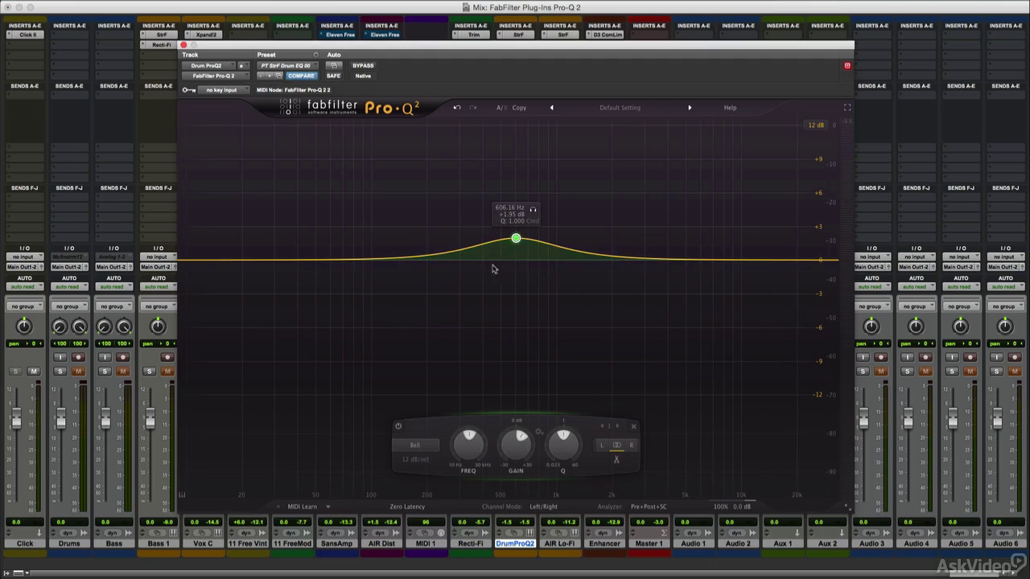
{"action": "left_click", "coordinate": [407, 420]}
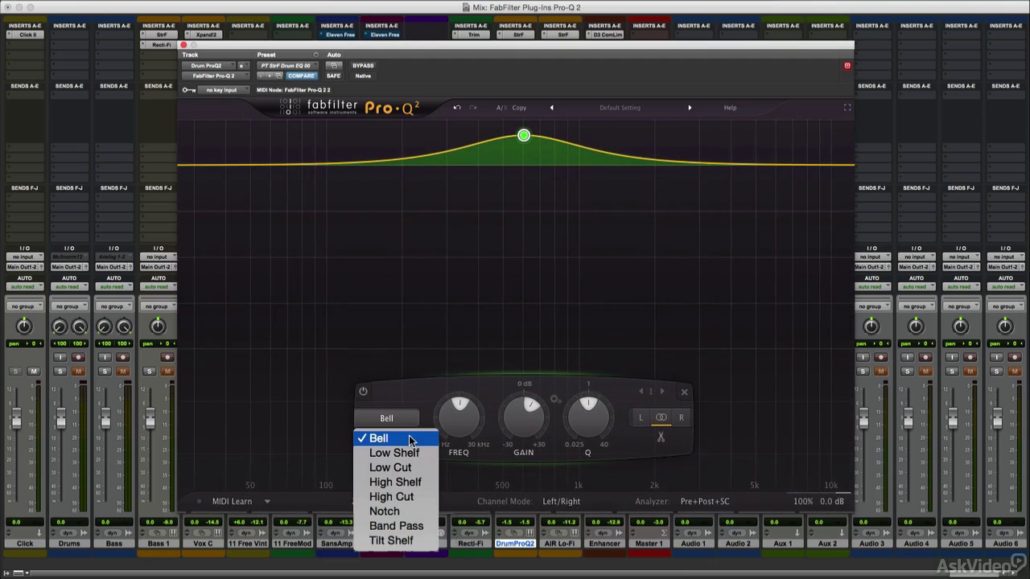
{"action": "left_click", "coordinate": [433, 453]}
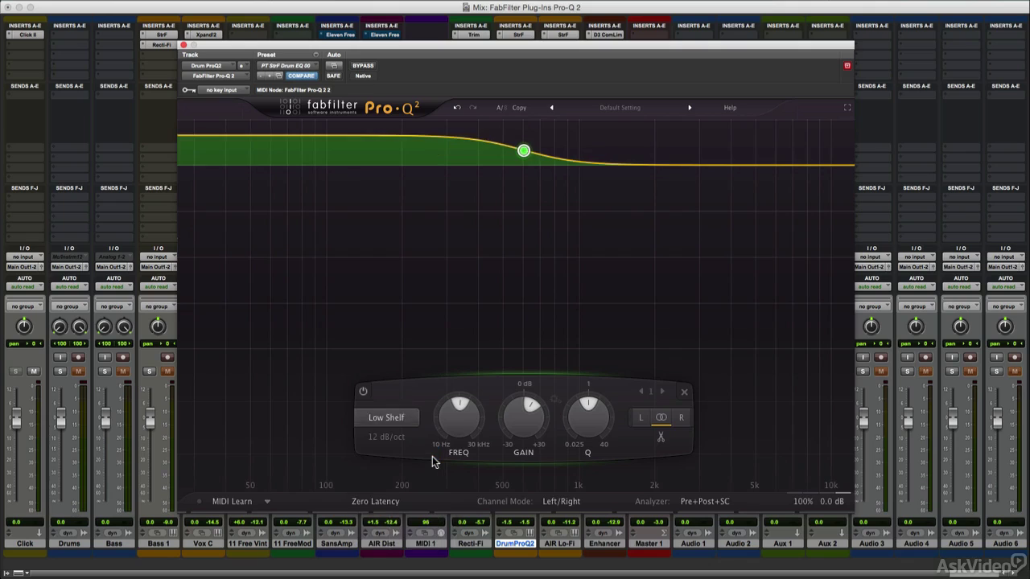
{"action": "left_click", "coordinate": [419, 420]}
{"action": "left_click", "coordinate": [428, 483]}
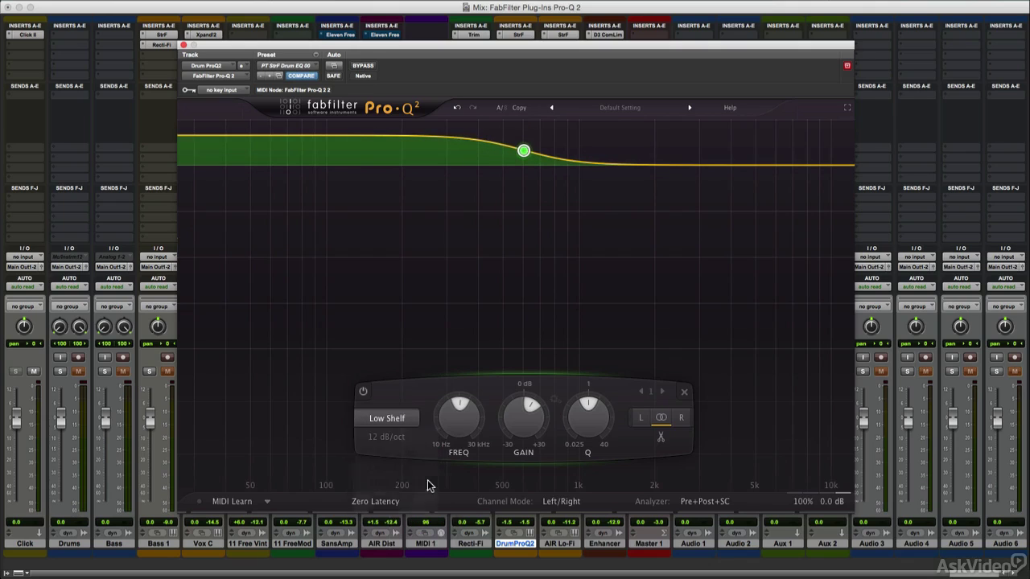
{"action": "left_click", "coordinate": [416, 421]}
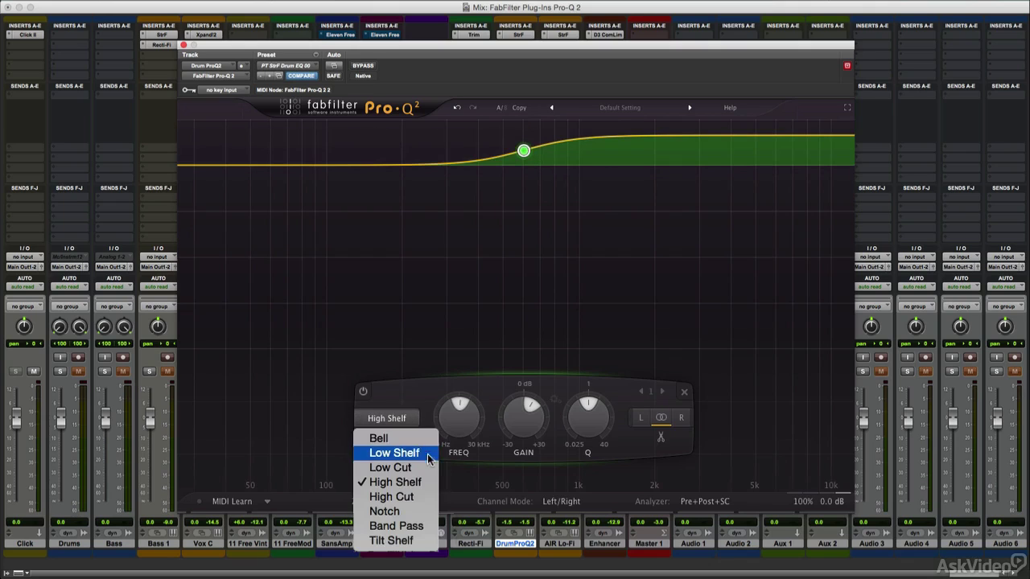
{"action": "left_click", "coordinate": [439, 467]}
Step: Try the band as high cut, band pass and notch, ending on Tilt Shelf
{"action": "left_click", "coordinate": [410, 420]}
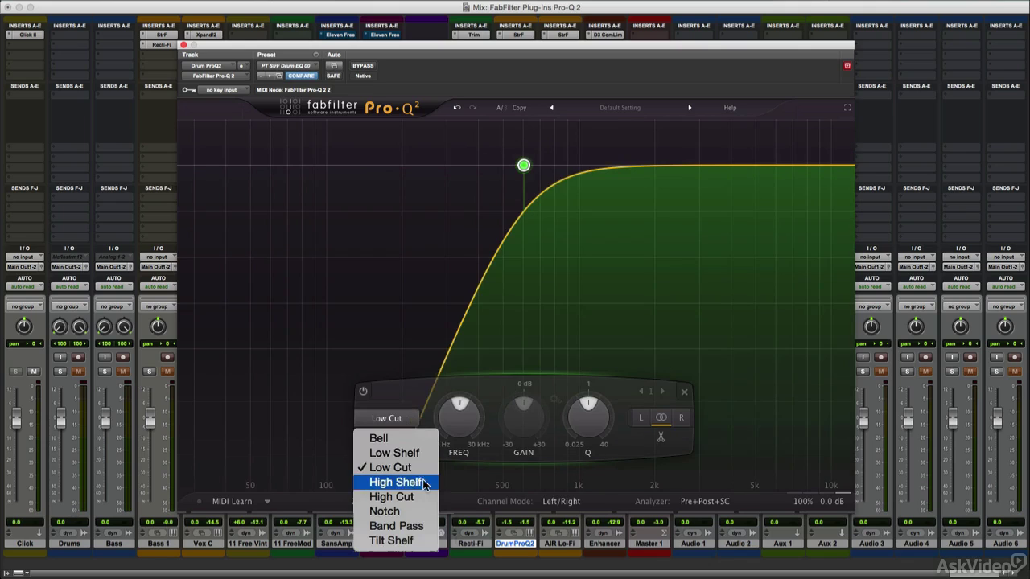
{"action": "left_click", "coordinate": [414, 497]}
{"action": "left_click", "coordinate": [417, 421]}
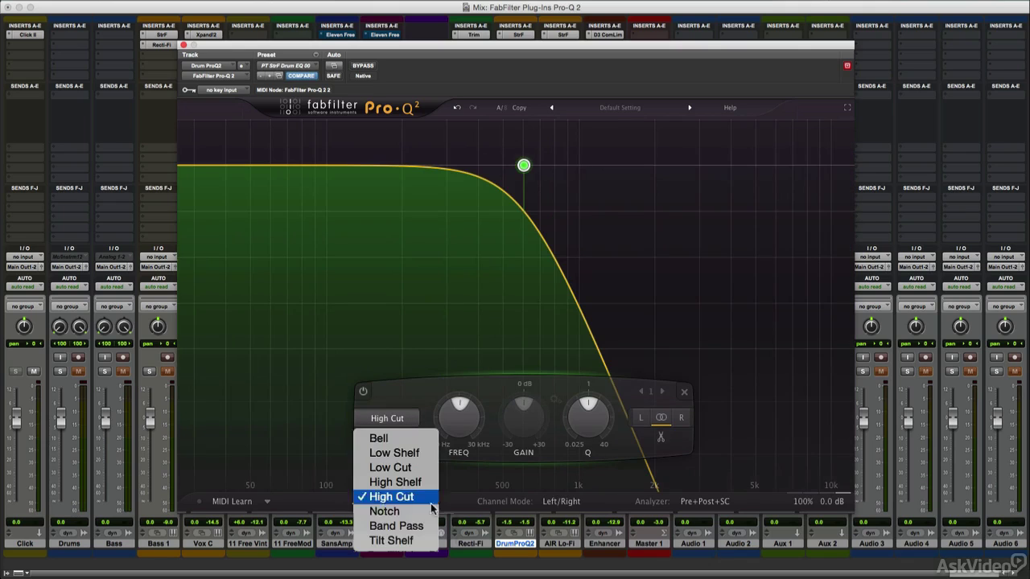
{"action": "left_click", "coordinate": [394, 526]}
{"action": "left_click", "coordinate": [411, 420]}
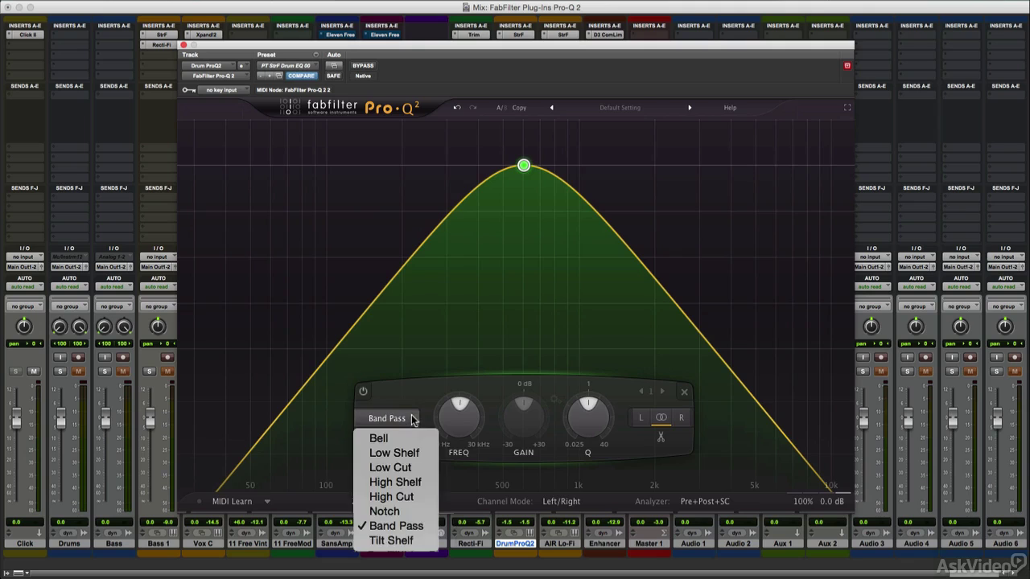
{"action": "left_click", "coordinate": [394, 511]}
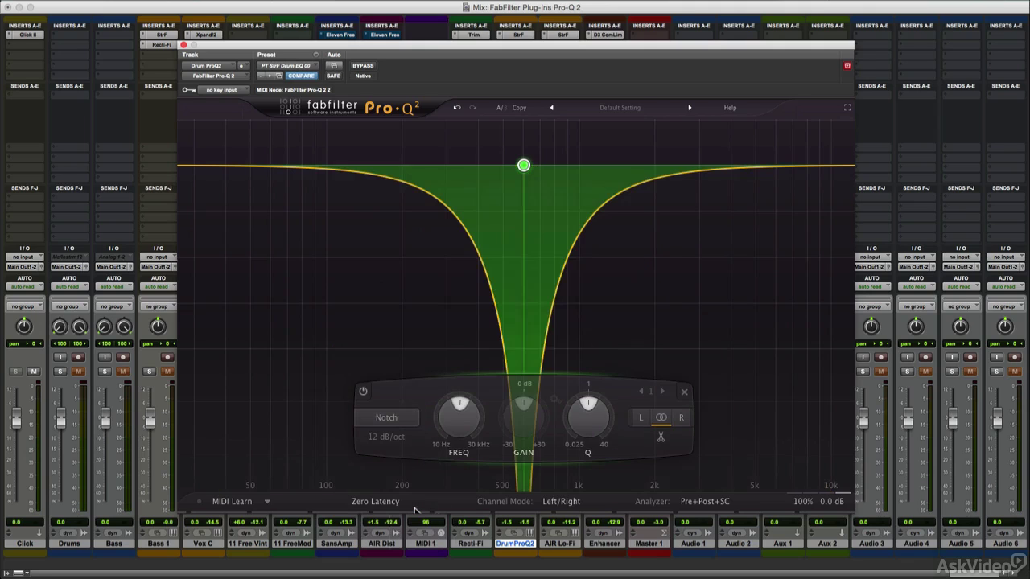
{"action": "left_click", "coordinate": [412, 421]}
{"action": "left_click", "coordinate": [420, 540]}
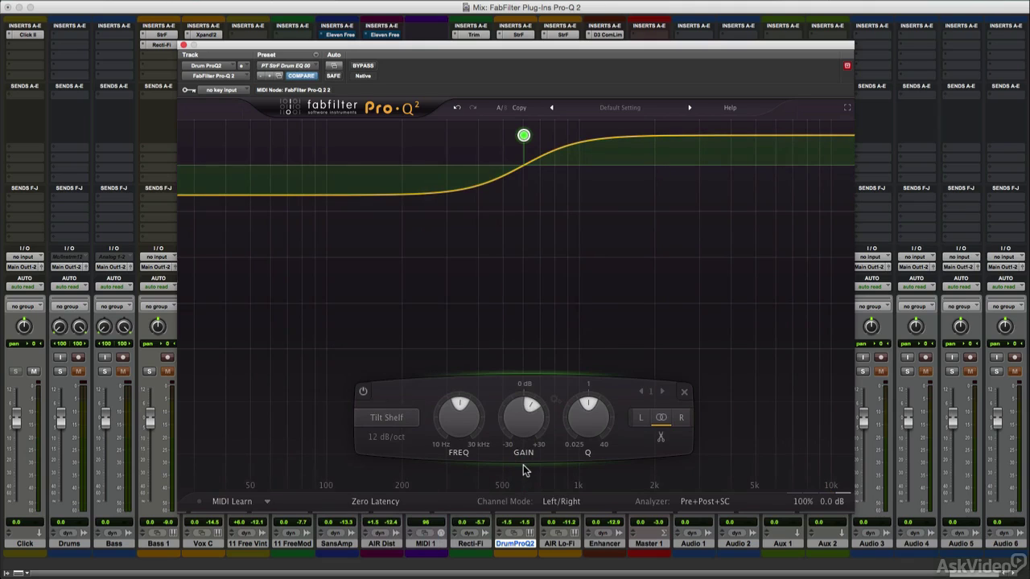
Step: Start playback and lower the tilt shelf gain to about -1.8 dB
{"action": "key", "text": "space"}
{"action": "mouse_move", "coordinate": [519, 412]}
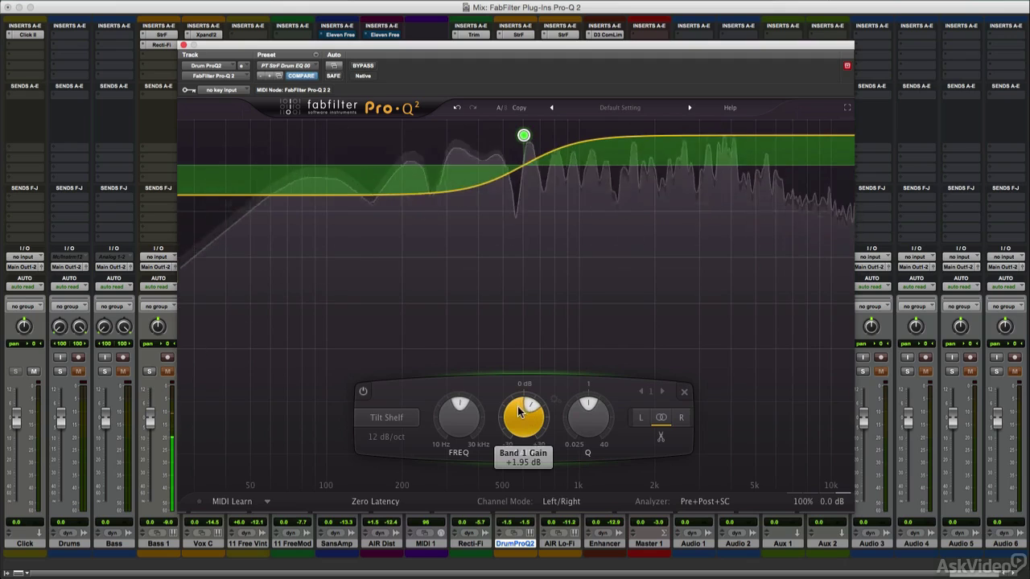
{"action": "left_click_drag", "start_coordinate": [519, 412], "coordinate": [521, 471]}
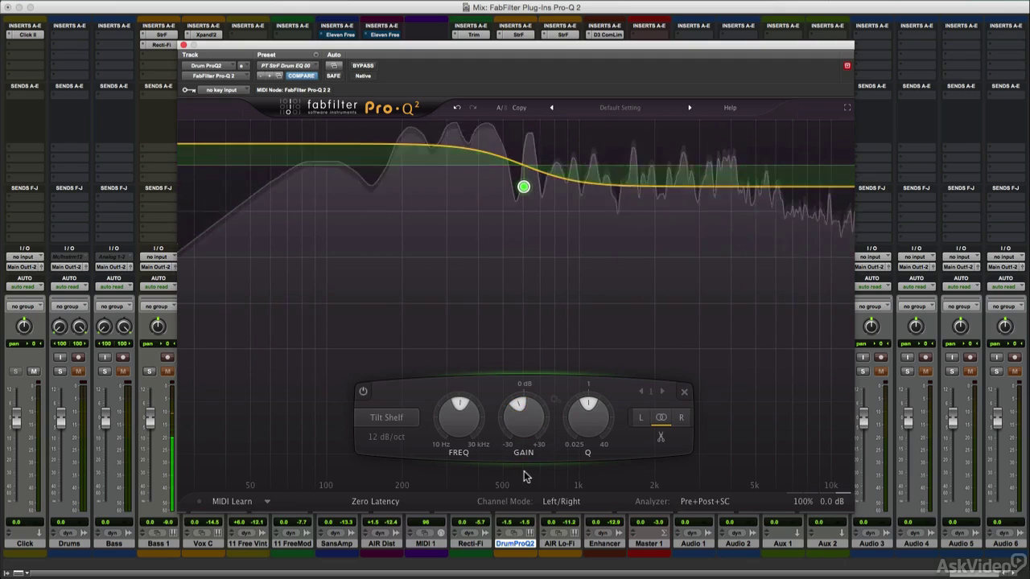
Step: Stop playback, then add a -3 dB bell near 503 Hz, a 3967 Hz notch, and +3 dB low and +2.5 dB high shelves
{"action": "key", "text": "space"}
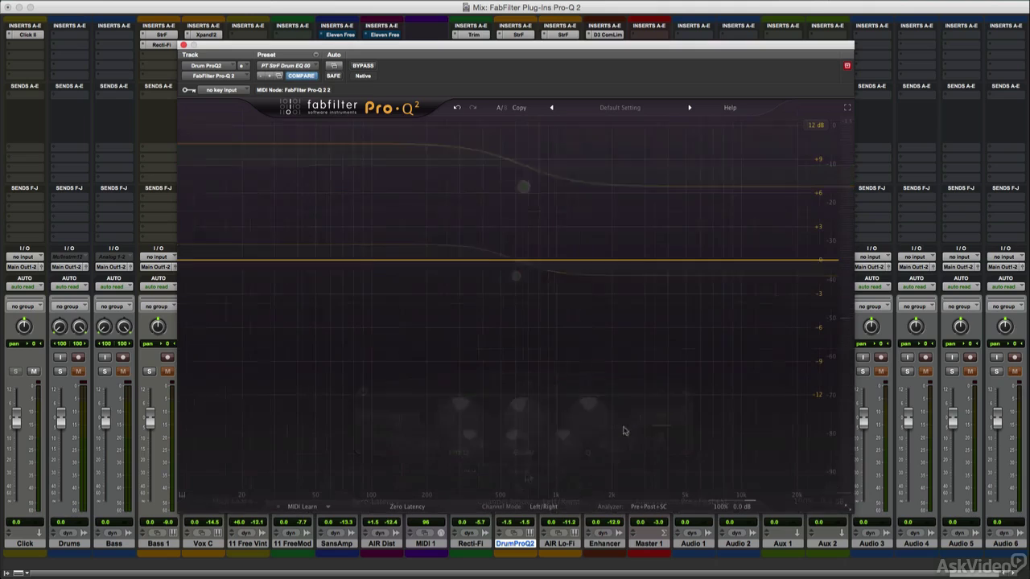
{"action": "double_click", "coordinate": [500, 297]}
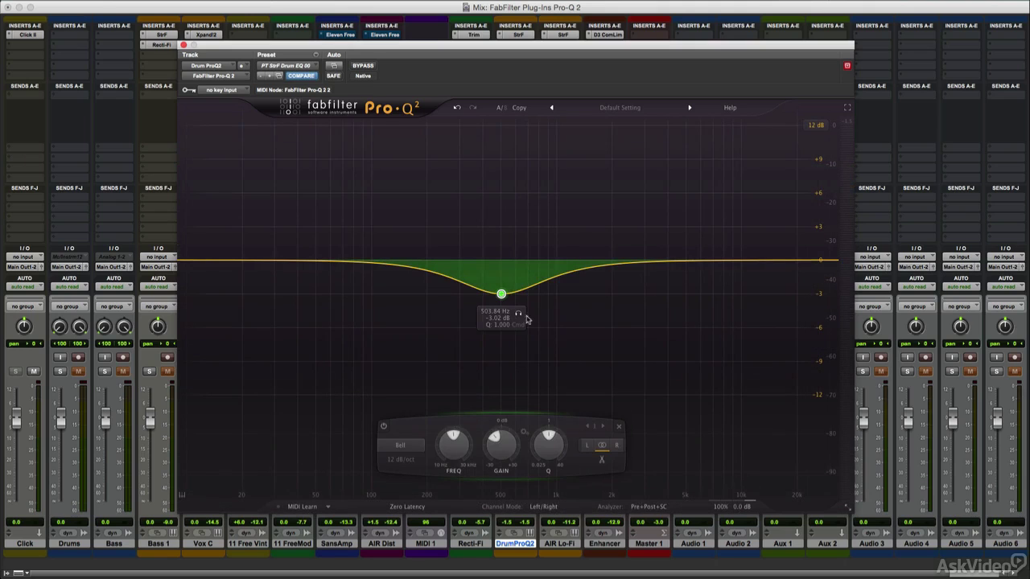
{"action": "double_click", "coordinate": [667, 475]}
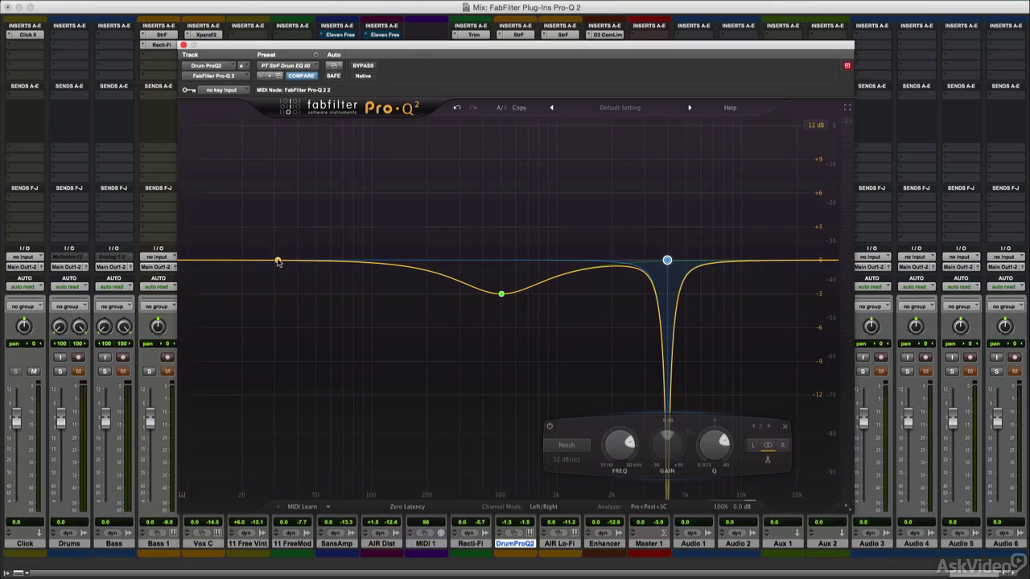
{"action": "left_click_drag", "start_coordinate": [277, 263], "coordinate": [188, 244]}
{"action": "left_click_drag", "start_coordinate": [772, 260], "coordinate": [795, 245]}
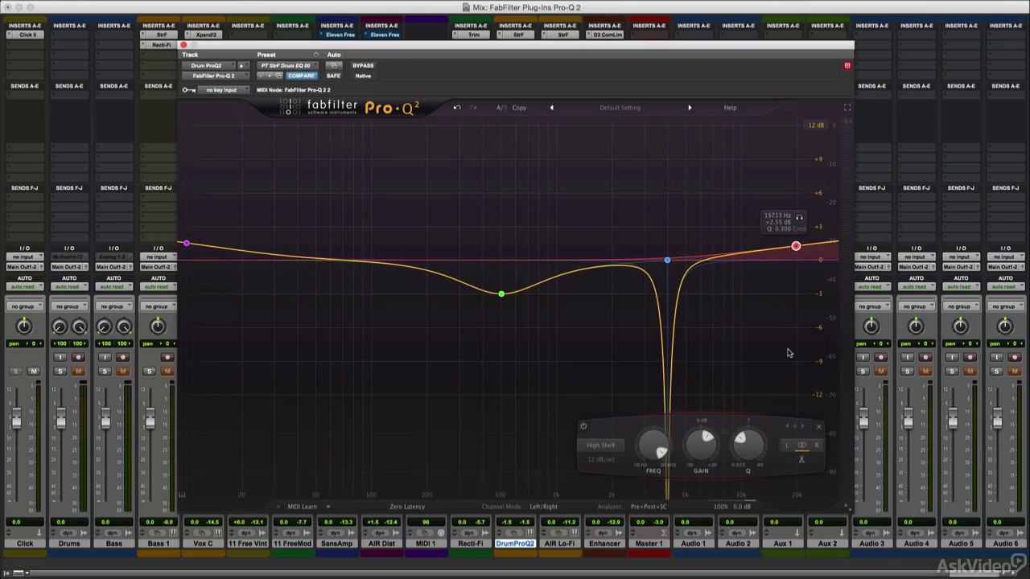
Step: Bypass and re-enable the 3967 Hz notch, delete it, then undo the deletion
{"action": "left_click", "coordinate": [668, 262]}
{"action": "double_click", "coordinate": [668, 261]}
{"action": "double_click", "coordinate": [668, 262]}
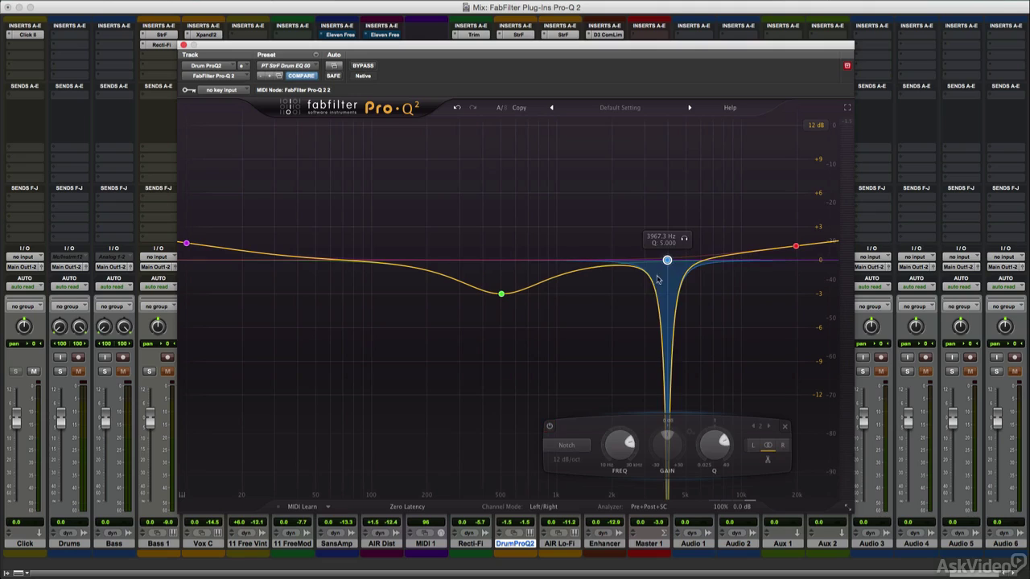
{"action": "left_click", "coordinate": [550, 427]}
{"action": "left_click", "coordinate": [550, 428]}
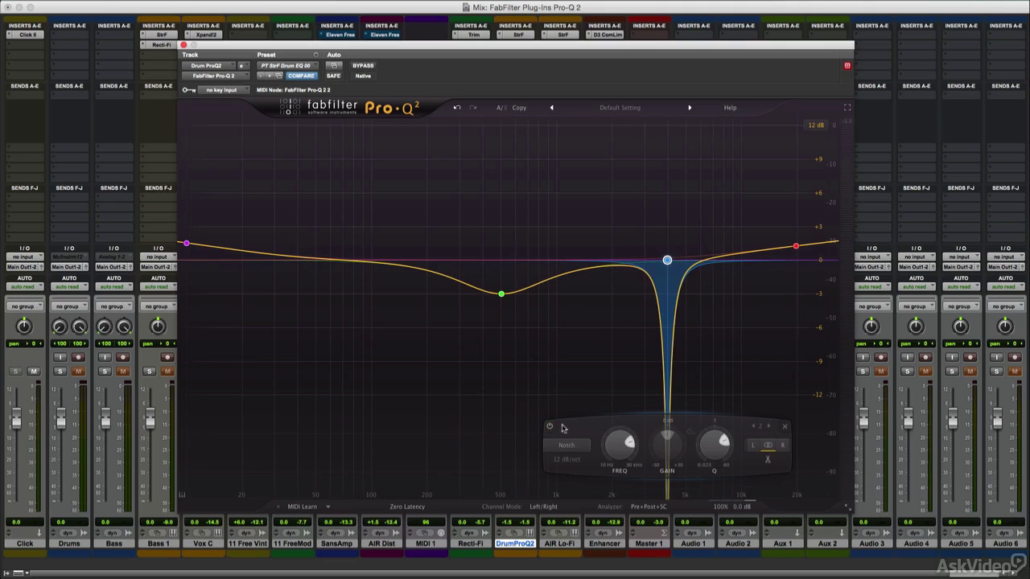
{"action": "left_click", "coordinate": [784, 427]}
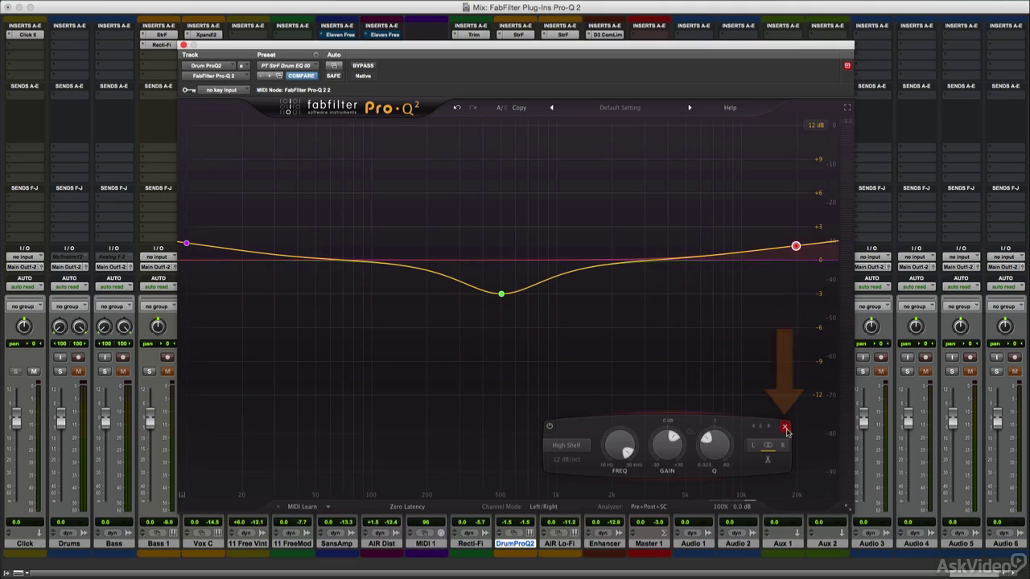
{"action": "left_click", "coordinate": [457, 108]}
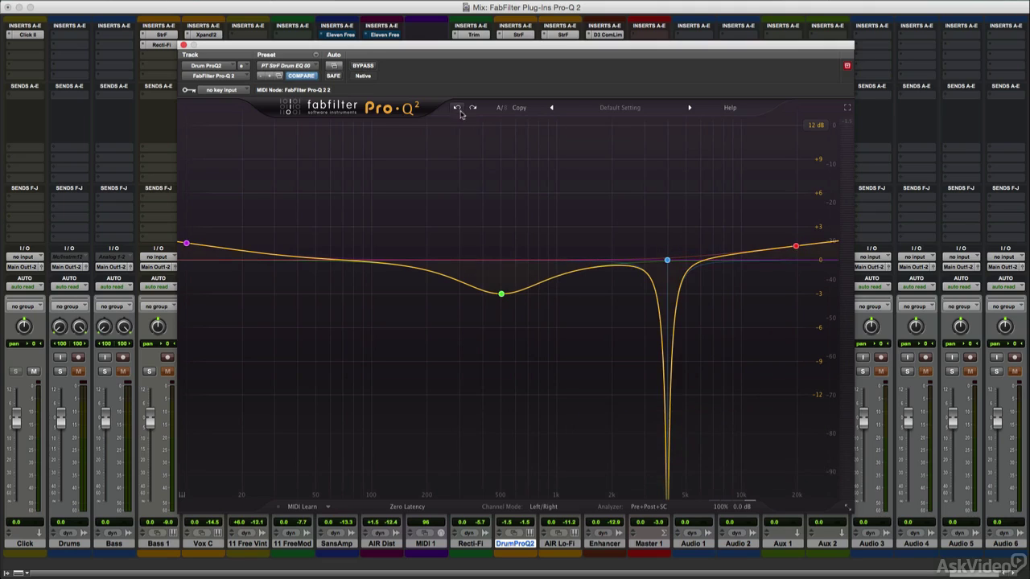
{"action": "left_click", "coordinate": [667, 260]}
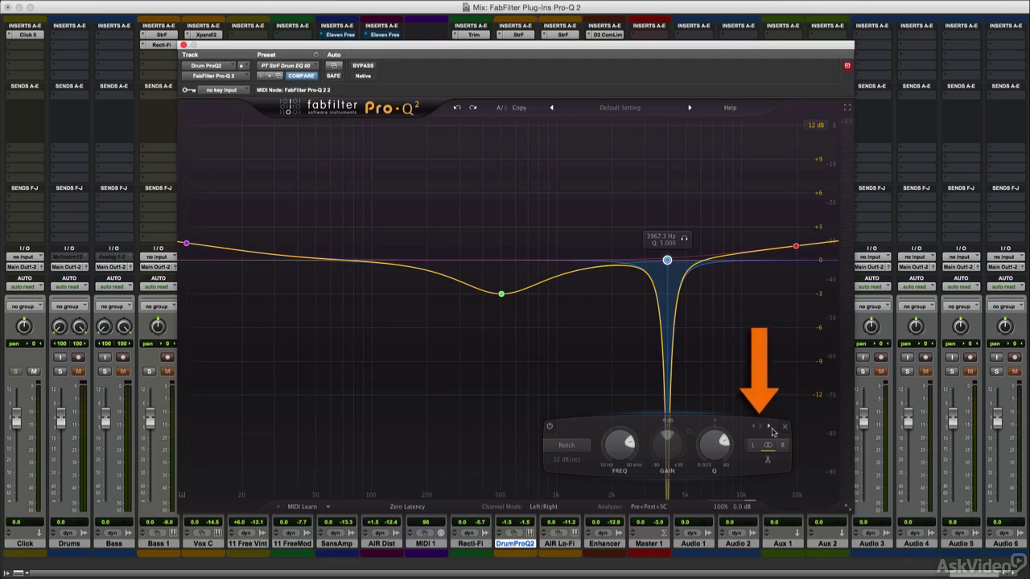
Step: Step through bands 3 and 4 back to the notch band 2, then delete it
{"action": "left_click", "coordinate": [735, 405]}
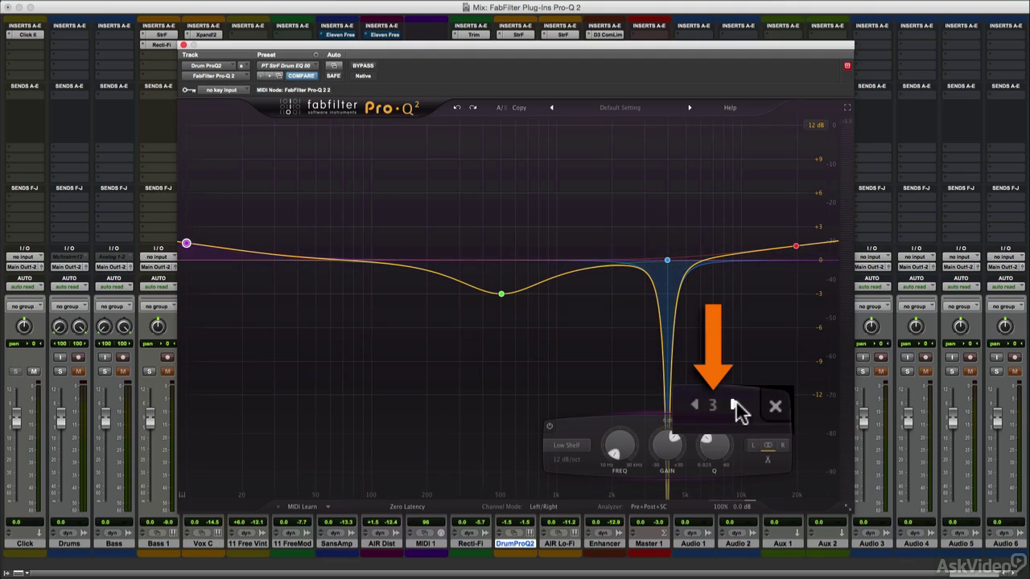
{"action": "left_click", "coordinate": [736, 405]}
{"action": "left_click", "coordinate": [735, 404]}
{"action": "left_click", "coordinate": [735, 404]}
{"action": "left_click", "coordinate": [736, 405]}
{"action": "left_click", "coordinate": [736, 404]}
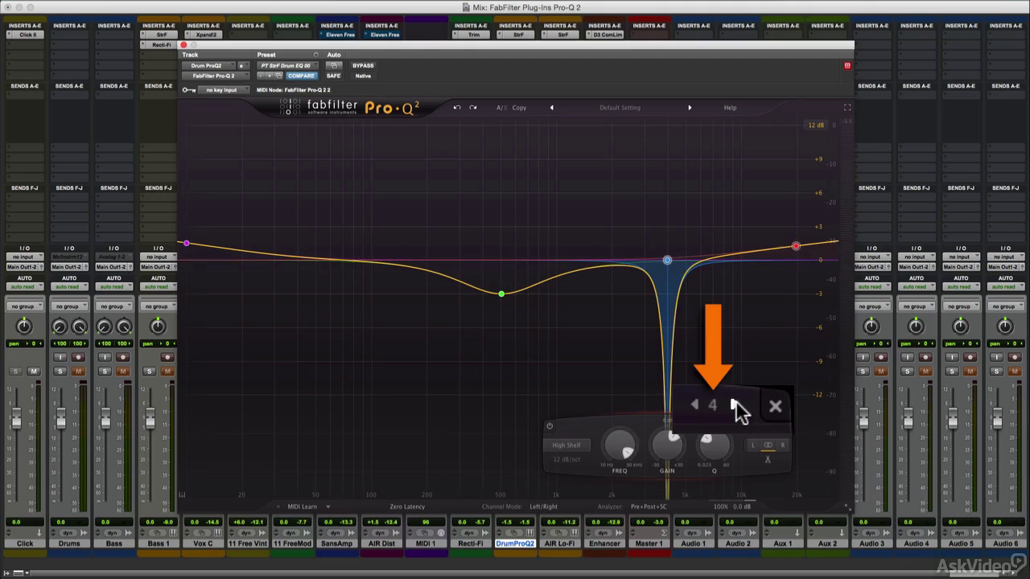
{"action": "left_click", "coordinate": [766, 422]}
{"action": "left_click", "coordinate": [766, 422]}
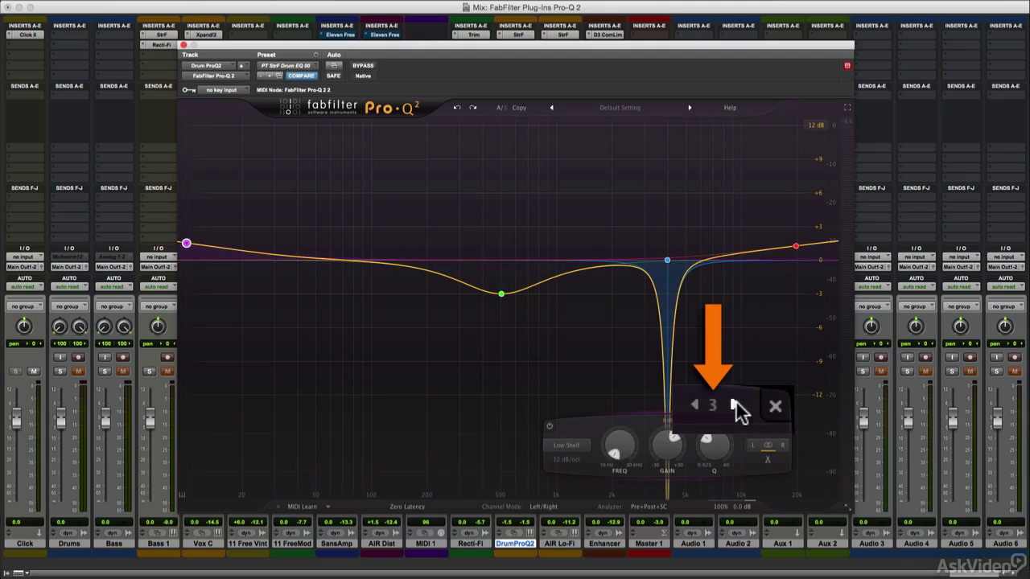
{"action": "left_click", "coordinate": [785, 428]}
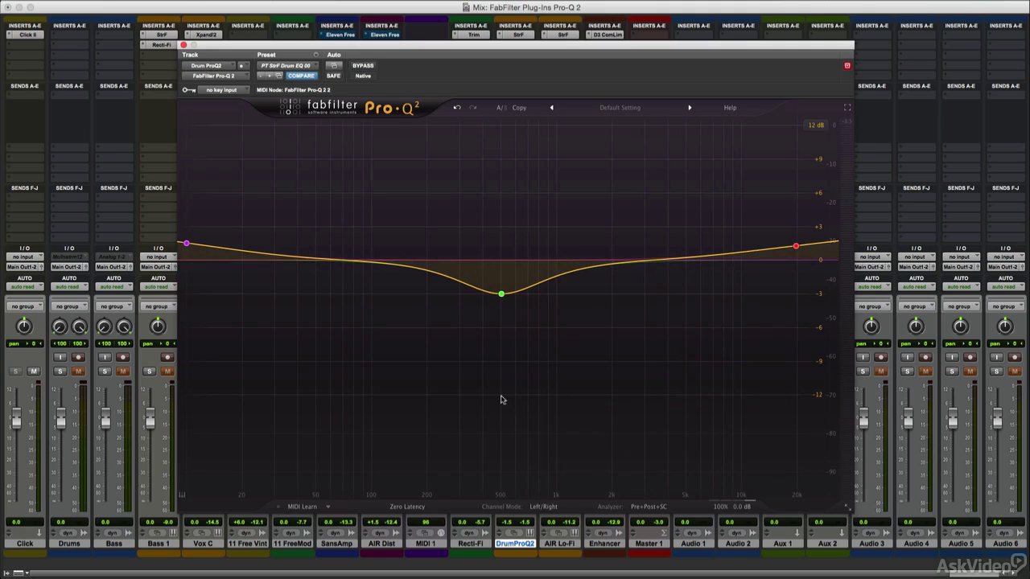
Step: Move the bell to about 692 Hz, raise its gain to about +5.65 dB, and set Q near 1
{"action": "left_click_drag", "start_coordinate": [500, 293], "coordinate": [527, 294]}
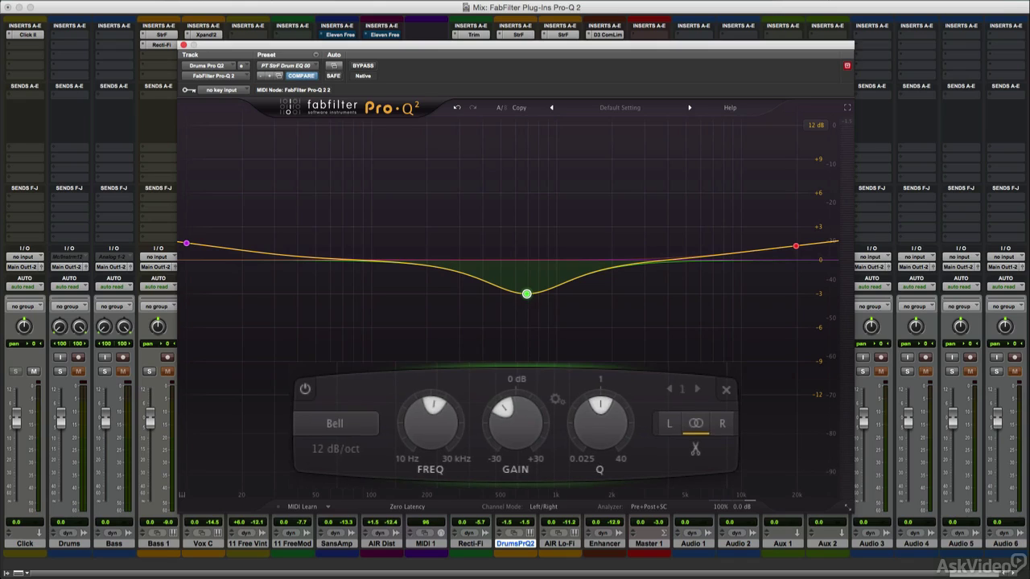
{"action": "scroll", "coordinate": [427, 443], "scroll_direction": "up", "scroll_amount": 5}
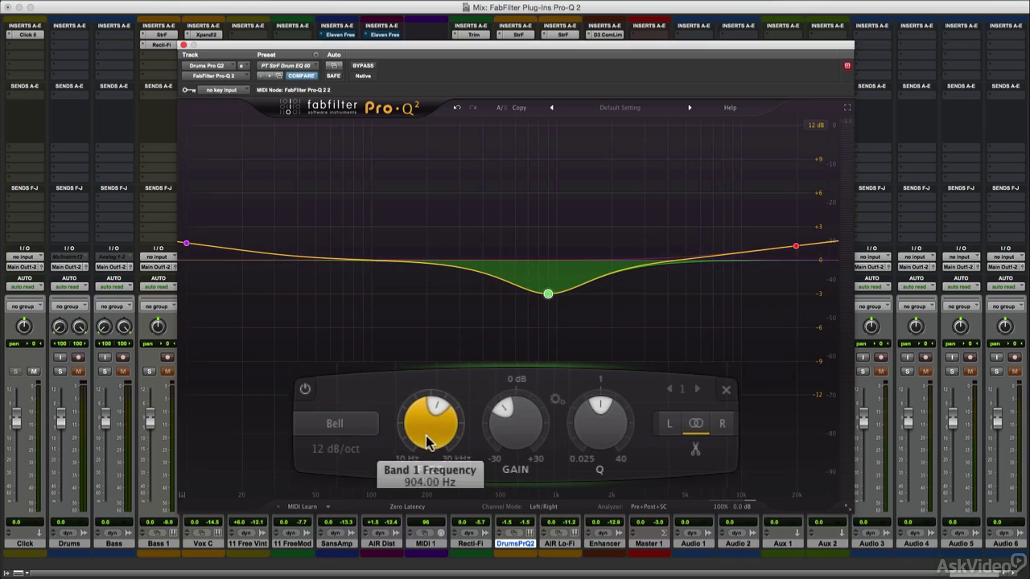
{"action": "scroll", "coordinate": [427, 442], "scroll_direction": "down", "scroll_amount": 2}
{"action": "left_click_drag", "start_coordinate": [502, 430], "coordinate": [527, 332]}
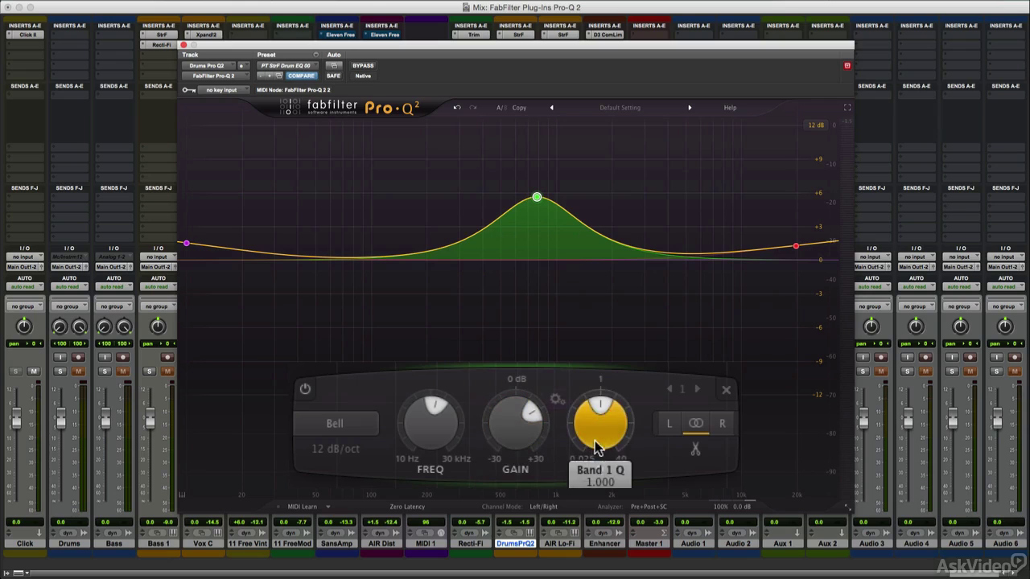
{"action": "mouse_move", "coordinate": [595, 448]}
{"action": "left_mouse_down"}
{"action": "mouse_move", "coordinate": [593, 382]}
{"action": "mouse_move", "coordinate": [590, 453]}
{"action": "left_mouse_up"}
Step: Check the slope choices and keep the bell at 12 dB/oct
{"action": "scroll", "coordinate": [341, 453], "scroll_direction": "up", "scroll_amount": 1}
{"action": "left_click", "coordinate": [342, 452]}
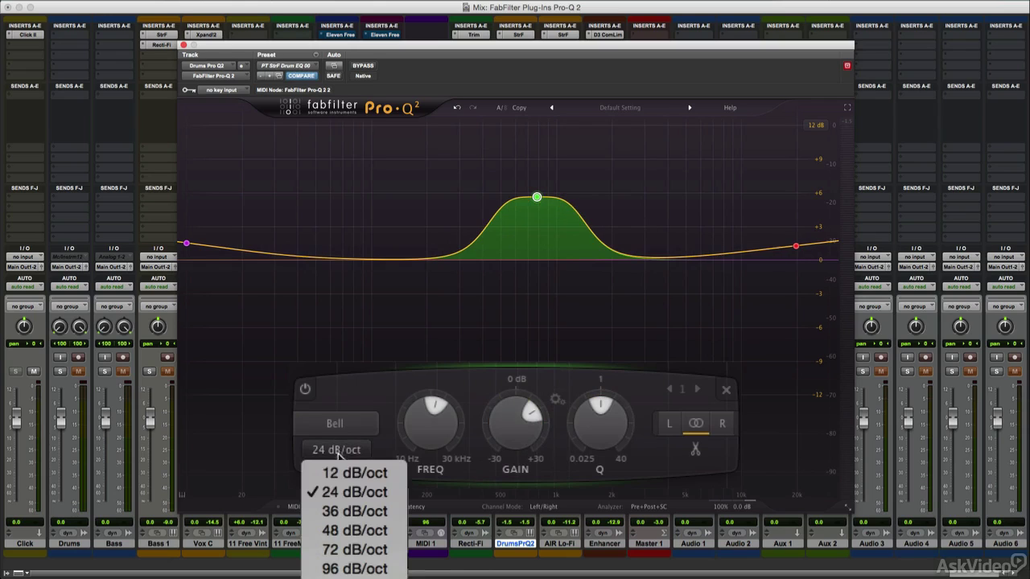
{"action": "left_click", "coordinate": [345, 493]}
{"action": "left_click", "coordinate": [352, 453]}
{"action": "left_click", "coordinate": [360, 471]}
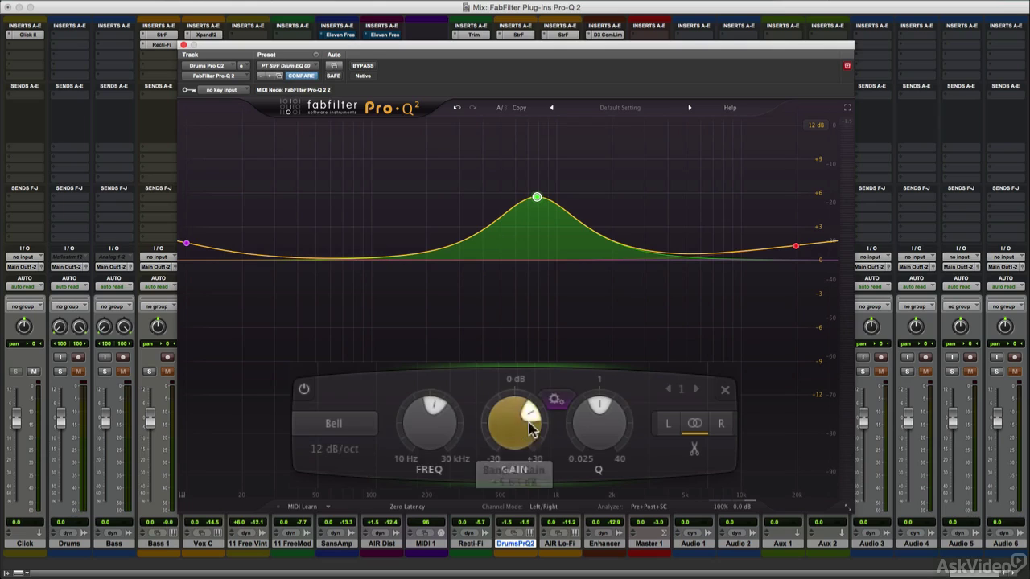
Step: Lower the 700 Hz bell's gain to a gentle cut of about -2.6 dB
{"action": "left_click_drag", "start_coordinate": [519, 434], "coordinate": [509, 477]}
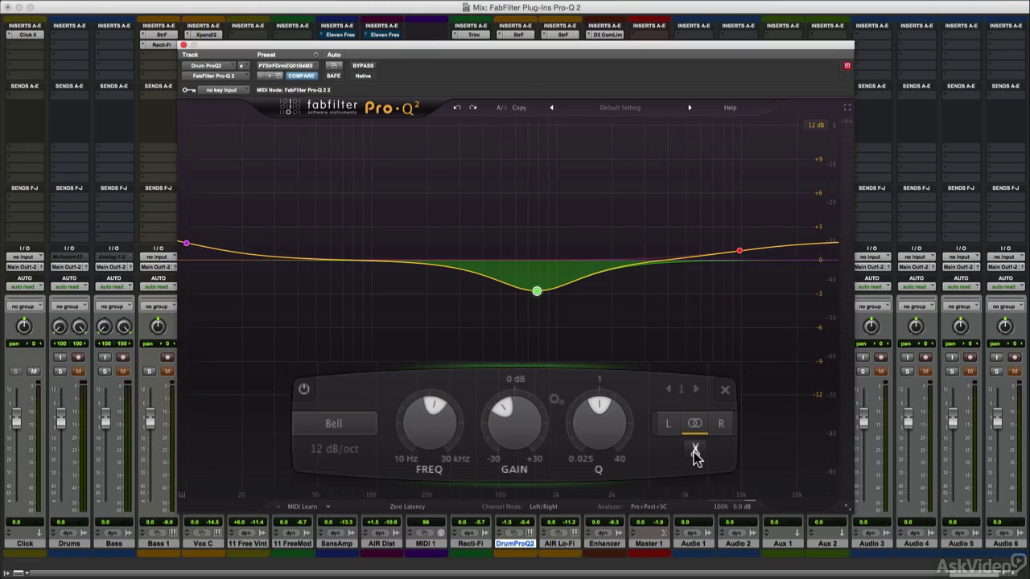
Step: Split the 700 Hz bell cut into separate left and right bands
{"action": "left_click", "coordinate": [696, 452]}
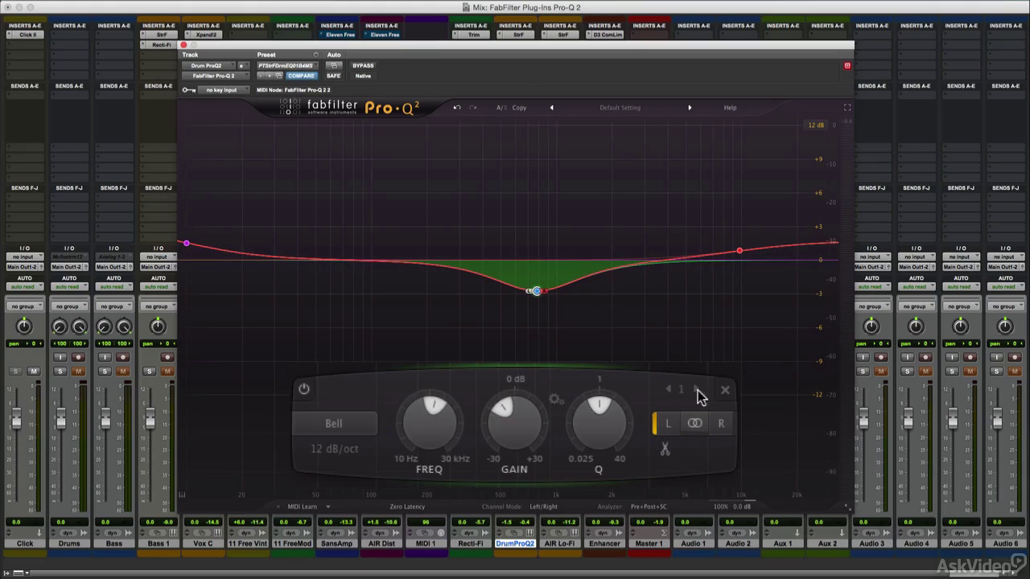
Step: Try a +5 dB right-channel boost near 1252 Hz, then undo it and the split
{"action": "left_click_drag", "start_coordinate": [548, 291], "coordinate": [583, 202]}
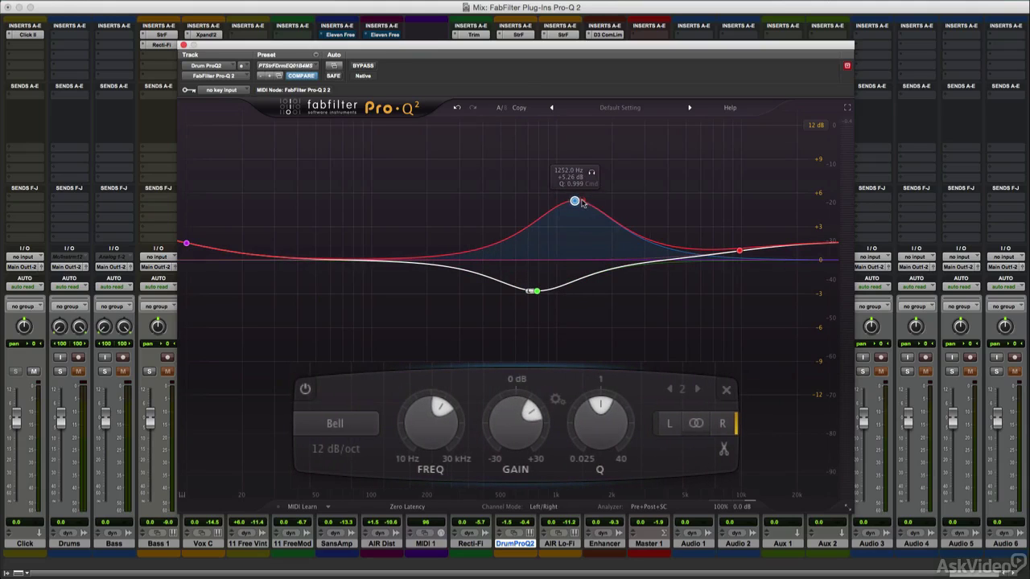
{"action": "left_click", "coordinate": [457, 109]}
{"action": "left_click", "coordinate": [457, 109]}
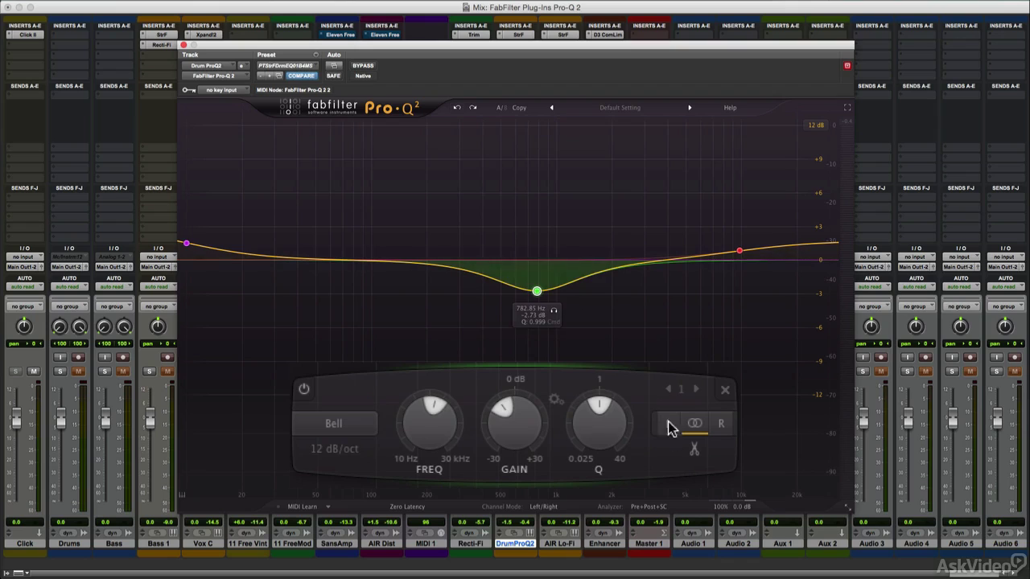
Step: Switch to Mid/Side mode, select the high shelf band 4, and set the display range to 30 dB
{"action": "left_click", "coordinate": [547, 508]}
{"action": "left_click", "coordinate": [573, 532]}
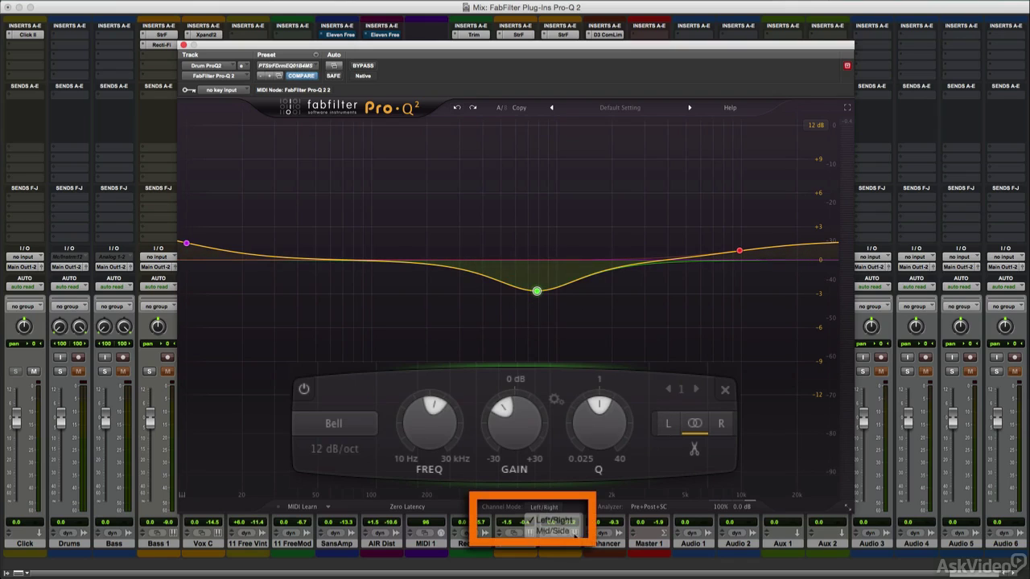
{"action": "left_click", "coordinate": [739, 251]}
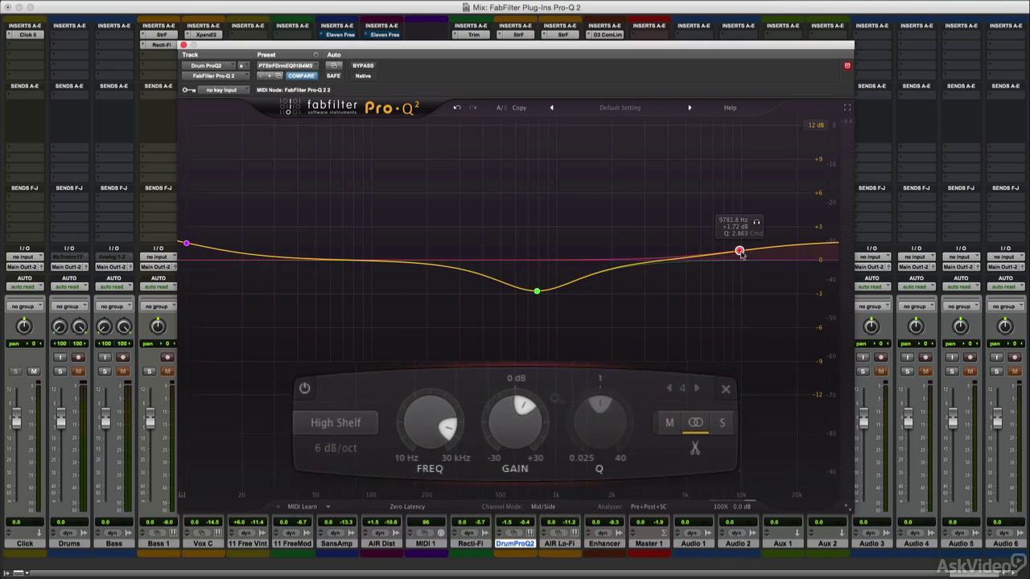
{"action": "left_click", "coordinate": [815, 125]}
{"action": "left_click", "coordinate": [815, 173]}
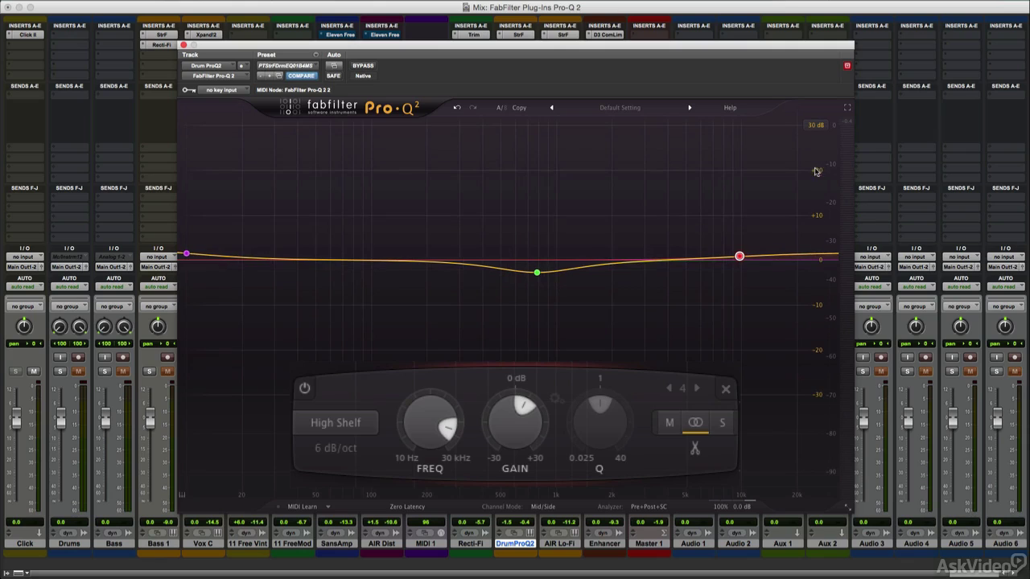
Step: Try cutting the high shelf on the mid only, then make it side-only and raise its gain
{"action": "left_click", "coordinate": [696, 451]}
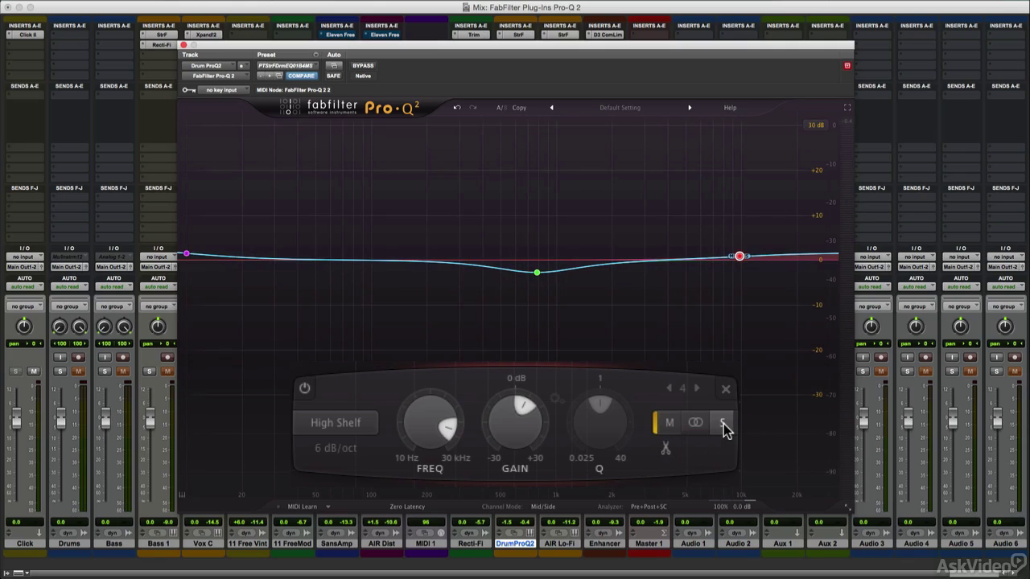
{"action": "left_click_drag", "start_coordinate": [523, 423], "coordinate": [726, 504]}
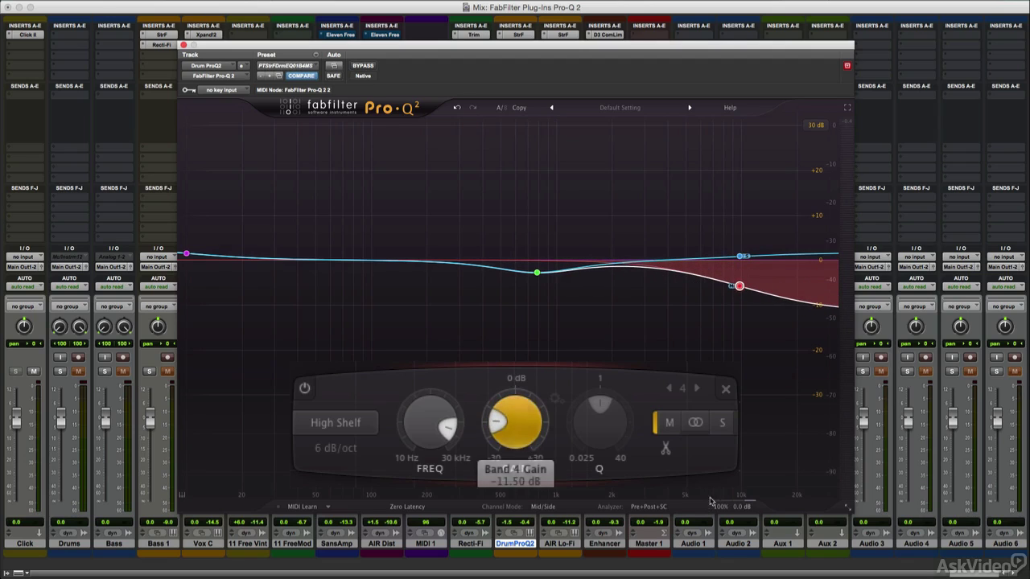
{"action": "left_click", "coordinate": [721, 422]}
{"action": "left_click_drag", "start_coordinate": [515, 420], "coordinate": [711, 348]}
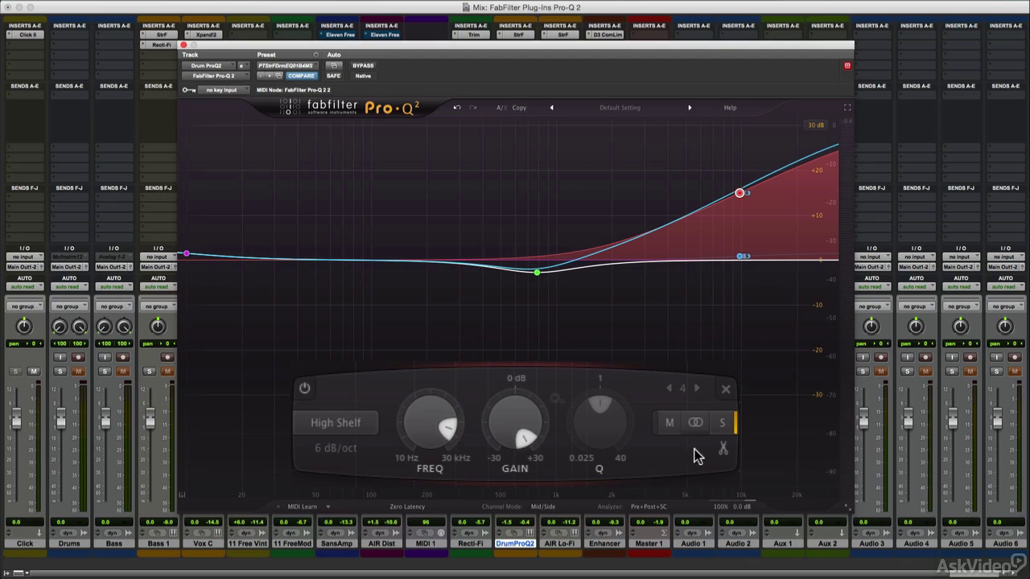
Step: Play the drums, A/B the high shelf by bypassing it, then set it to stereo and back to sides only
{"action": "key", "text": "space"}
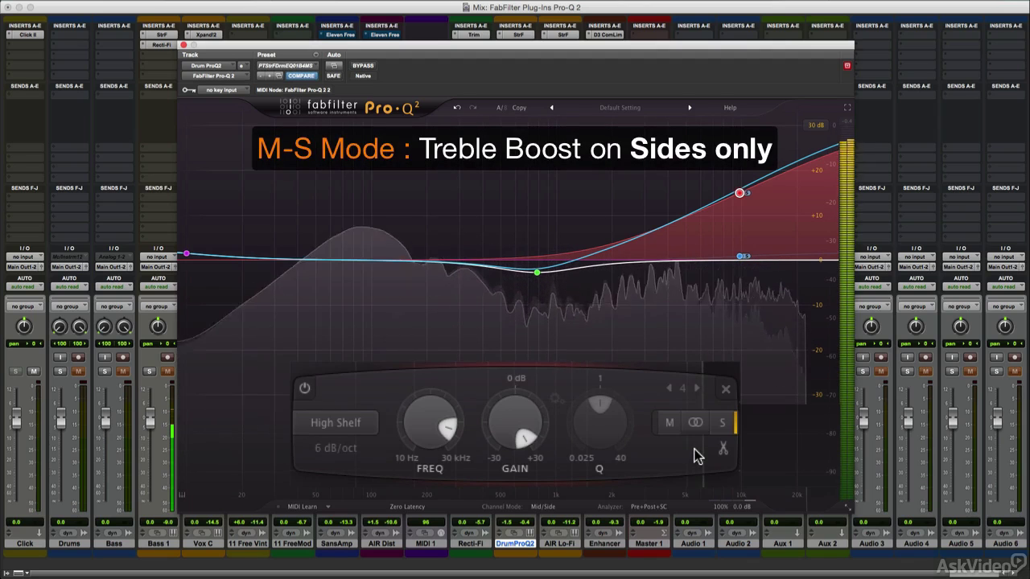
{"action": "left_click", "coordinate": [304, 390]}
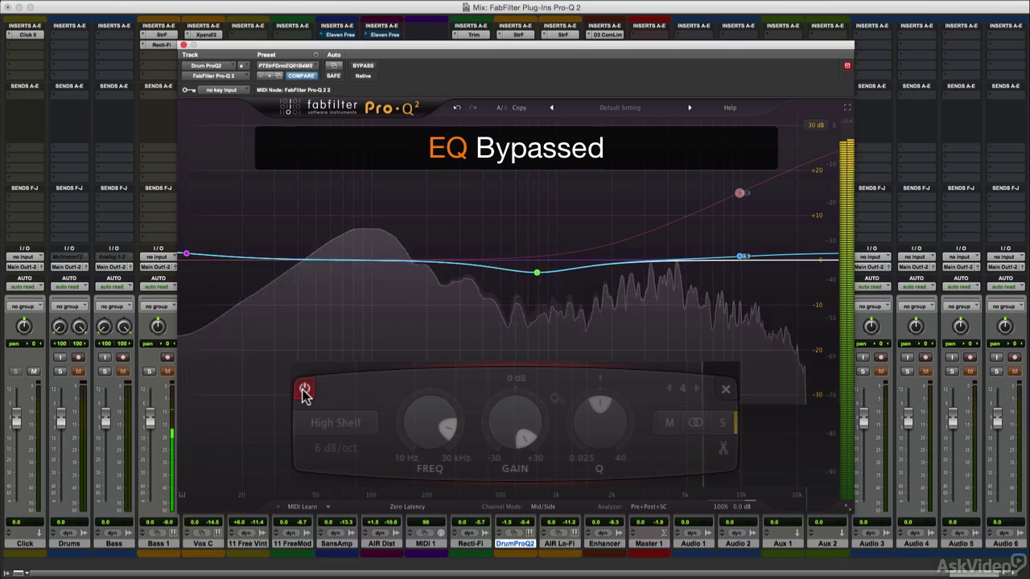
{"action": "left_click", "coordinate": [304, 390]}
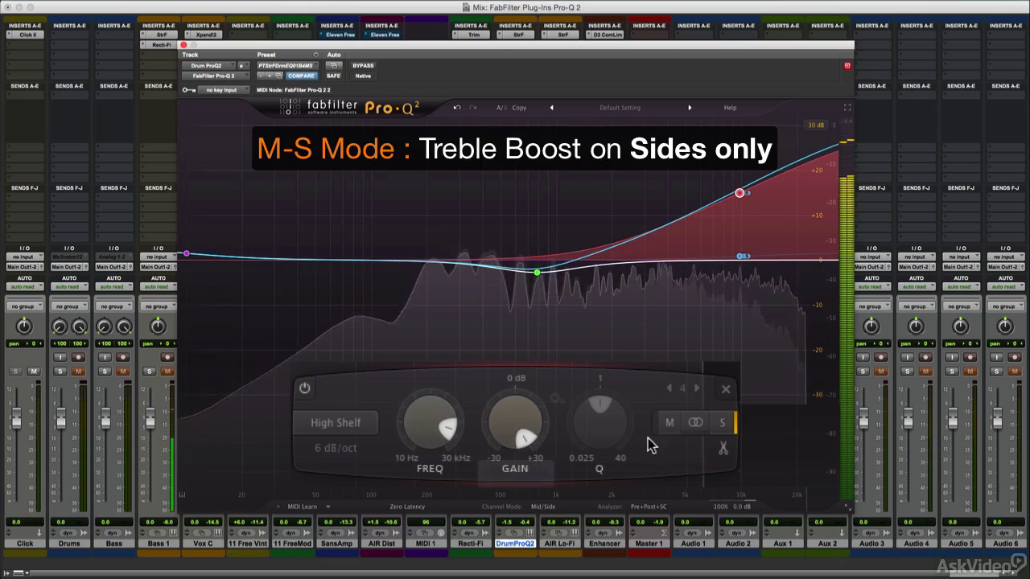
{"action": "left_click", "coordinate": [696, 424]}
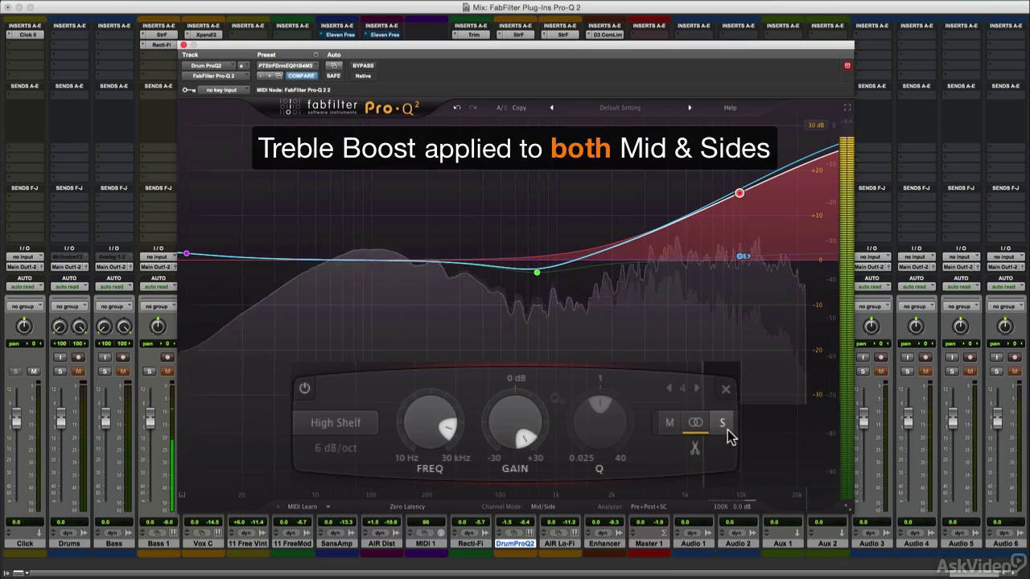
{"action": "left_click", "coordinate": [726, 426]}
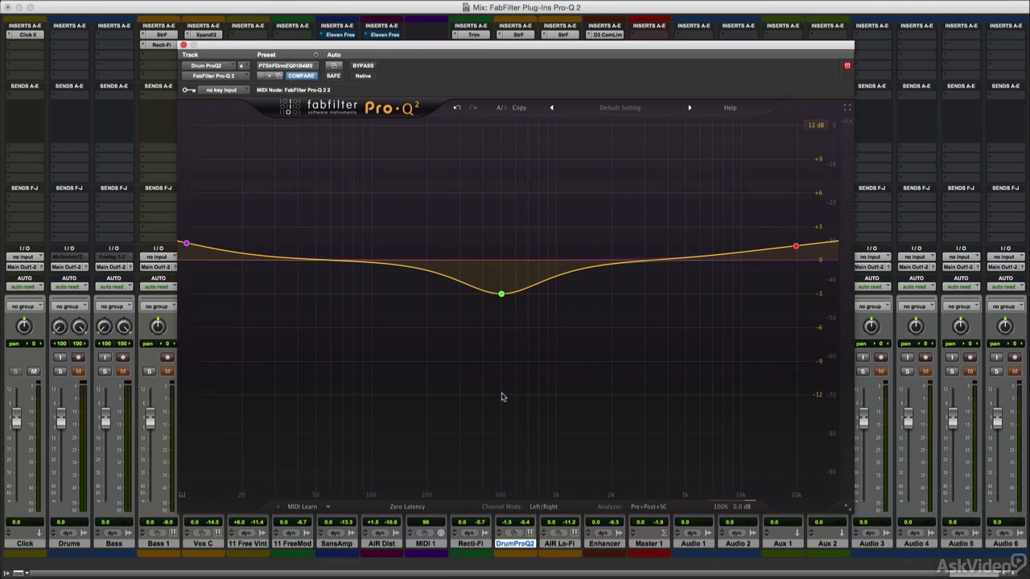
{"action": "mouse_move", "coordinate": [502, 295]}
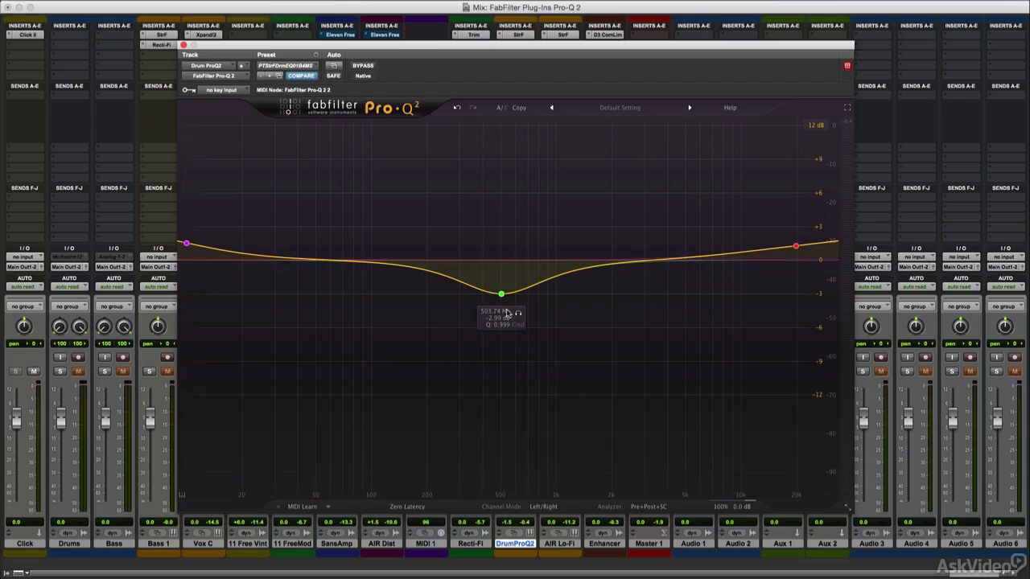
{"action": "right_click", "coordinate": [502, 295]}
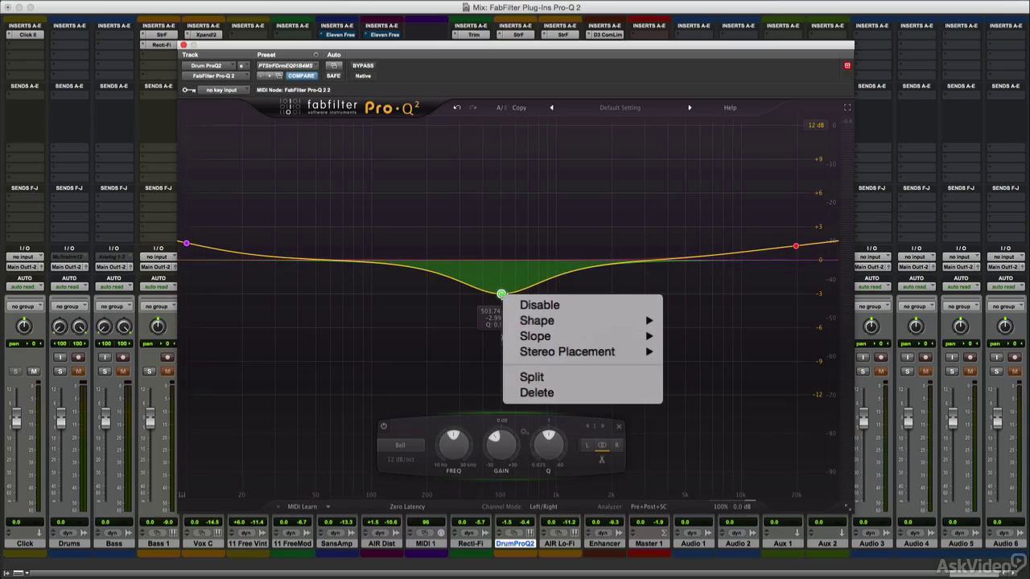
{"action": "mouse_move", "coordinate": [528, 340]}
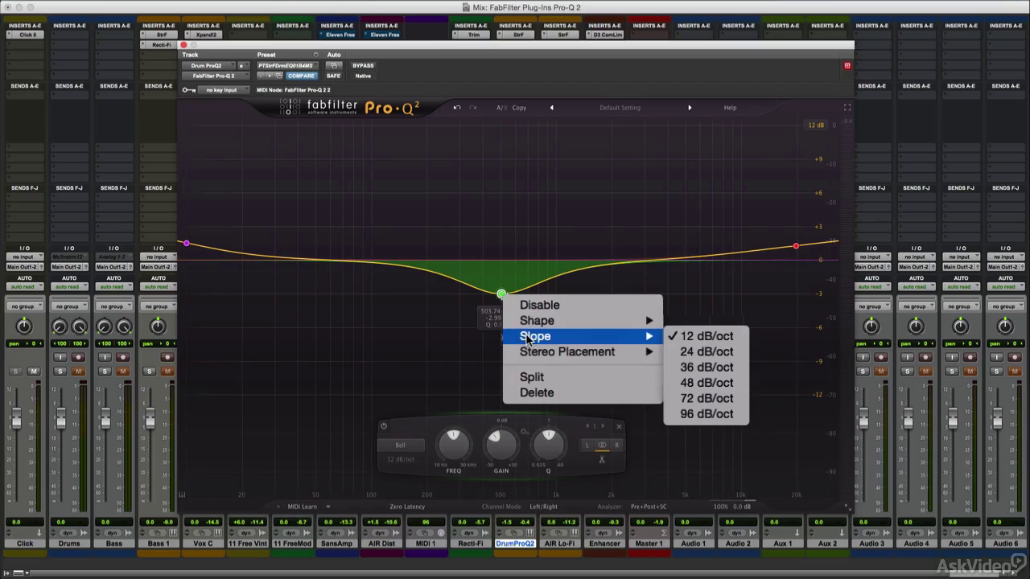
{"action": "left_click", "coordinate": [558, 397]}
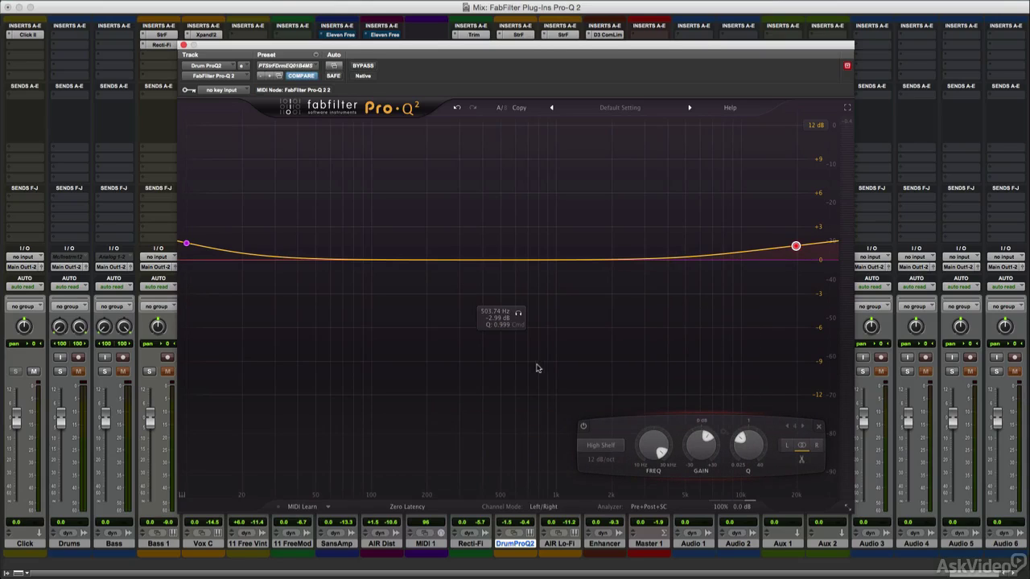
{"action": "left_click", "coordinate": [457, 108]}
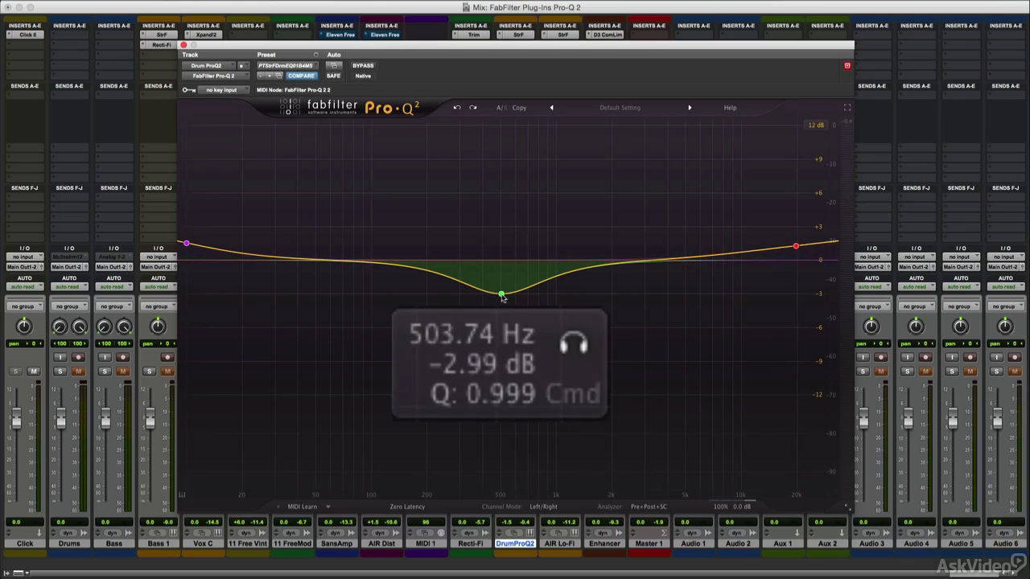
{"action": "left_click", "coordinate": [574, 348]}
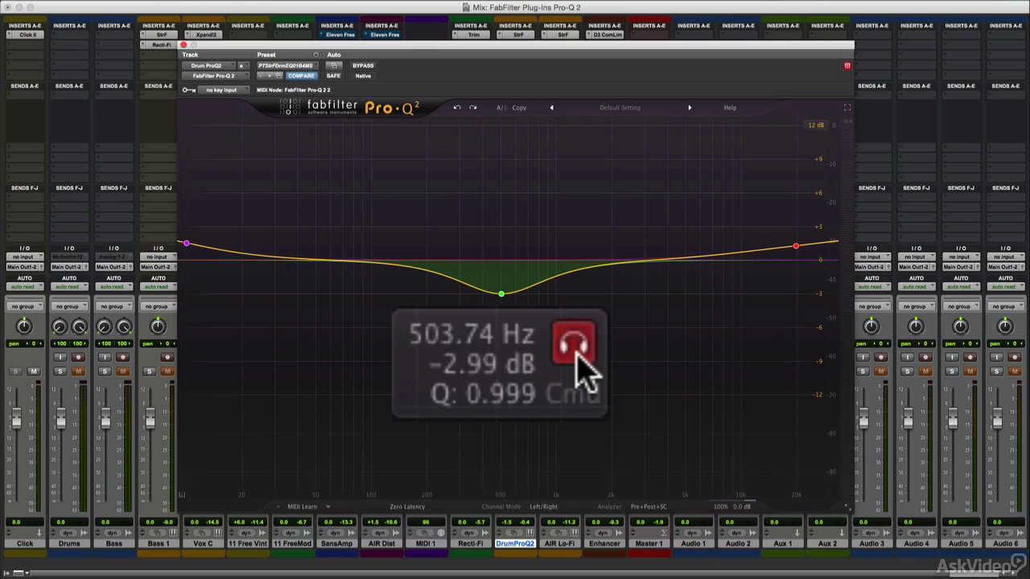
{"action": "key", "text": "space"}
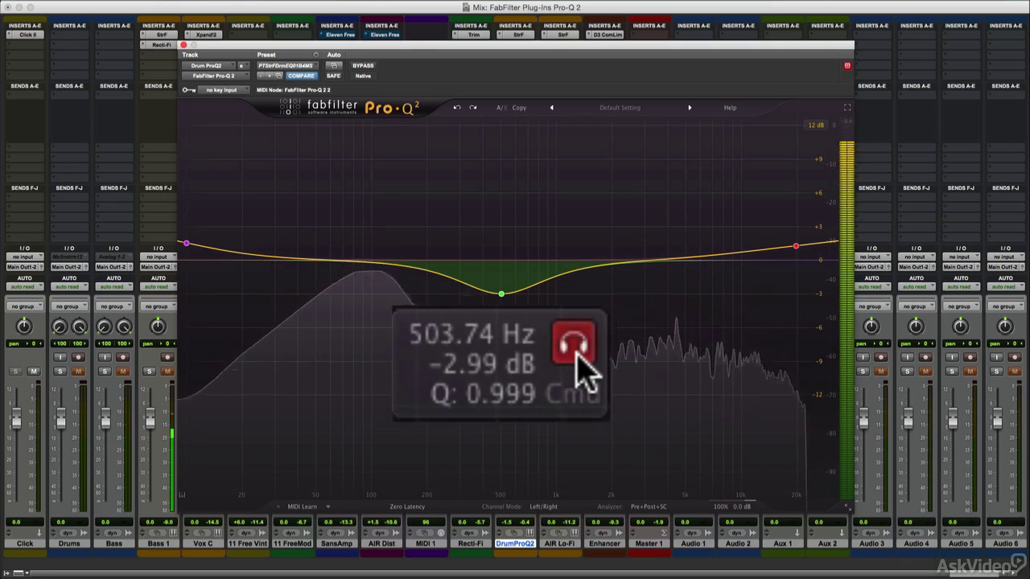
{"action": "left_click", "coordinate": [574, 344]}
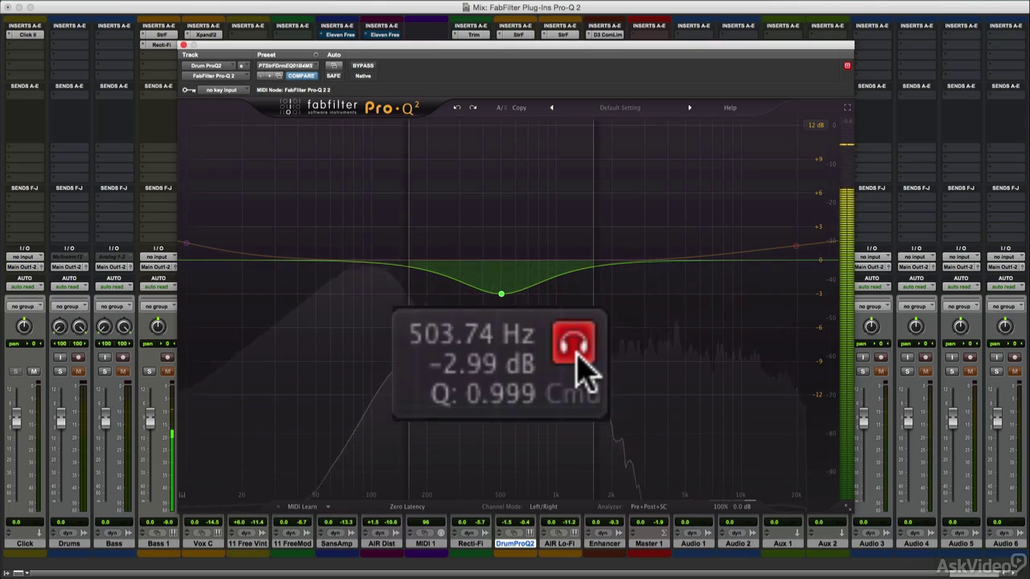
{"action": "left_click", "coordinate": [574, 344]}
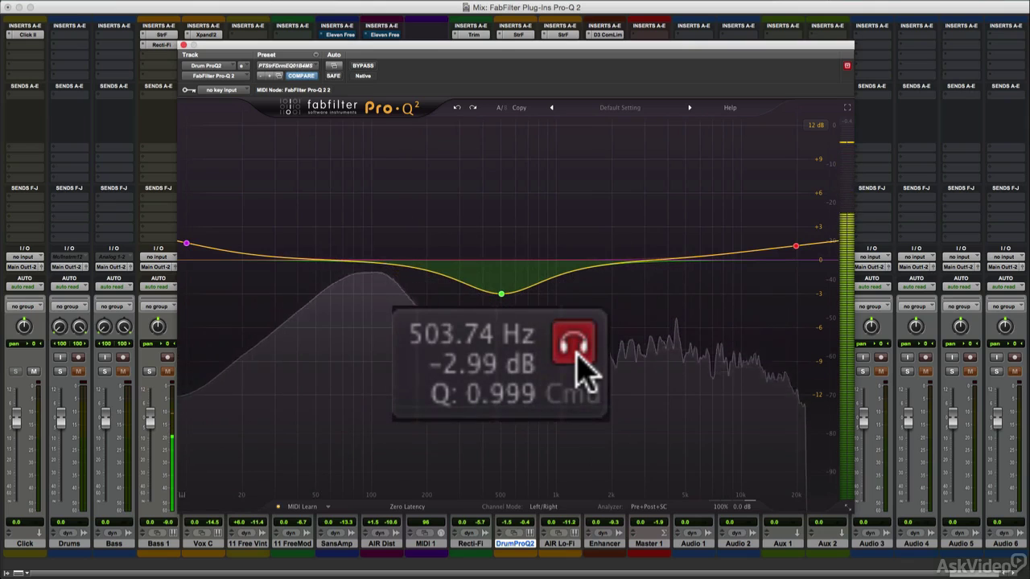
{"action": "left_click", "coordinate": [574, 344]}
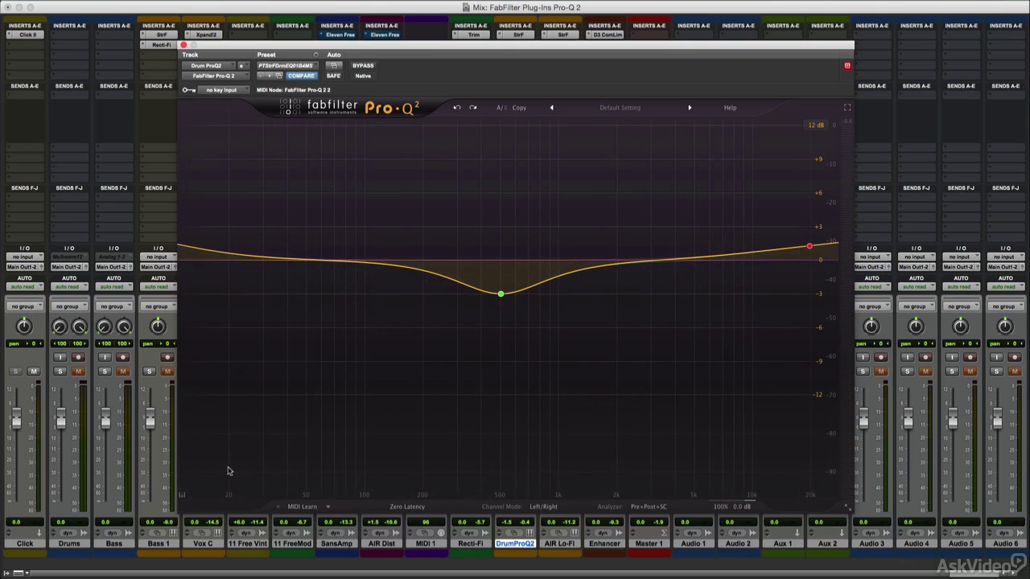
Step: Snap the middle dip band to the note B4 (493.88 Hz) using the piano strip
{"action": "mouse_move", "coordinate": [184, 497]}
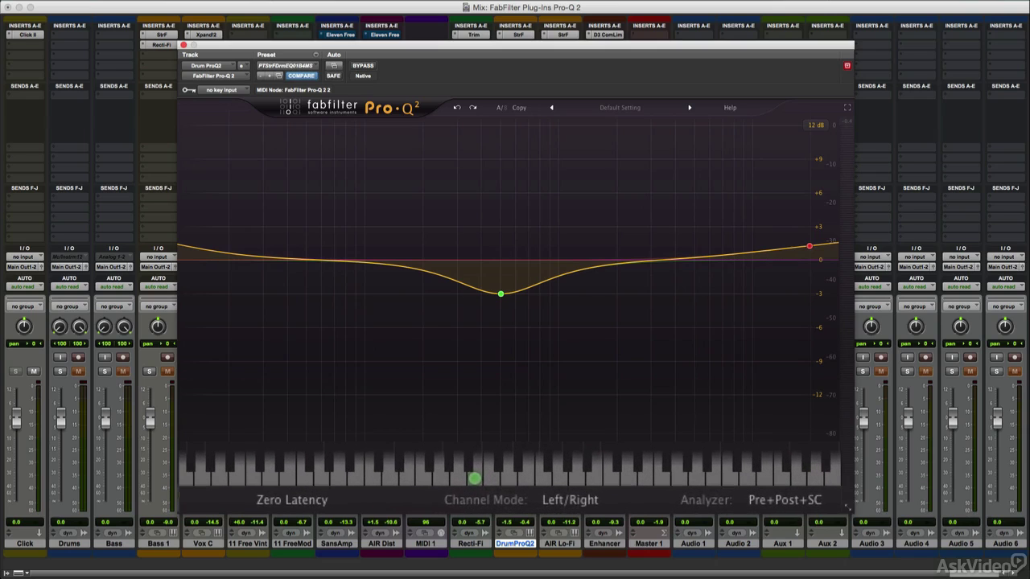
{"action": "left_click", "coordinate": [476, 480]}
{"action": "mouse_move", "coordinate": [475, 480]}
{"action": "left_mouse_down"}
{"action": "mouse_move", "coordinate": [505, 481]}
{"action": "mouse_move", "coordinate": [427, 480]}
{"action": "mouse_move", "coordinate": [473, 480]}
{"action": "left_mouse_up"}
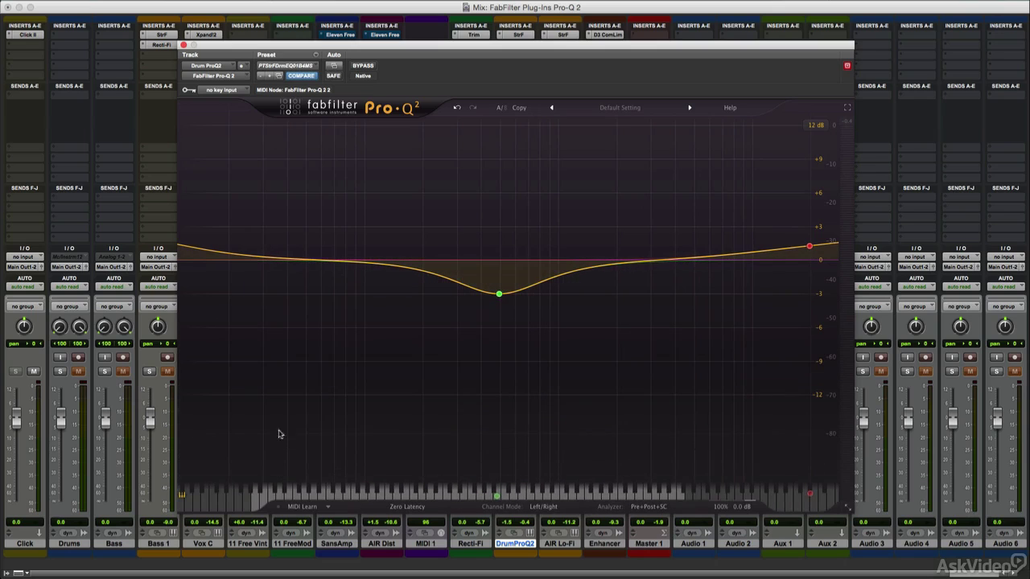
{"action": "left_click", "coordinate": [182, 497]}
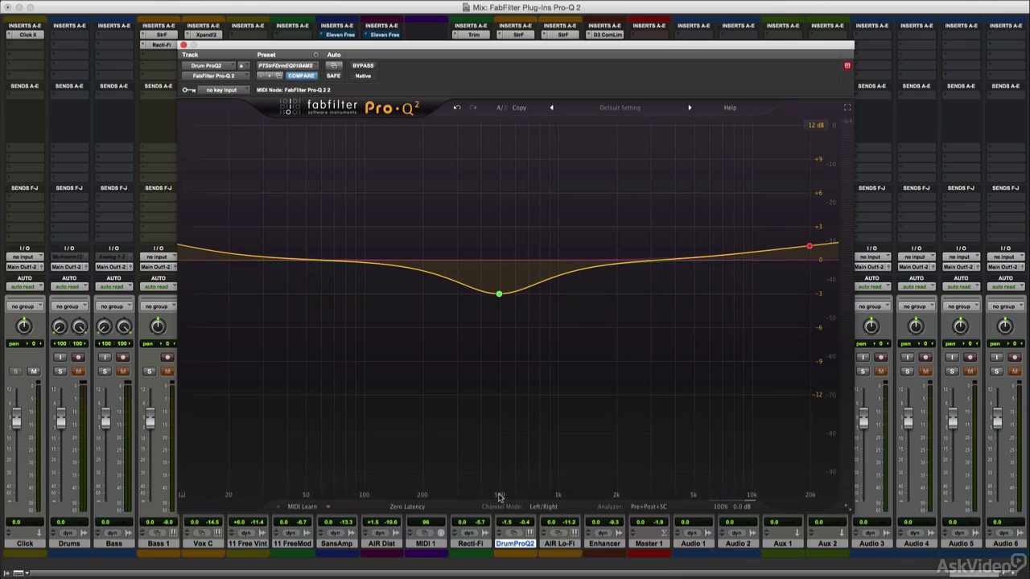
Step: Zoom the frequency display to about 200 Hz–1 kHz, shift it lower, then reset to 20 Hz–20 kHz
{"action": "left_click_drag", "start_coordinate": [499, 497], "coordinate": [502, 407]}
{"action": "mouse_move", "coordinate": [498, 493]}
{"action": "left_mouse_down"}
{"action": "mouse_move", "coordinate": [365, 492]}
{"action": "mouse_move", "coordinate": [655, 496]}
{"action": "mouse_move", "coordinate": [502, 498]}
{"action": "left_mouse_up"}
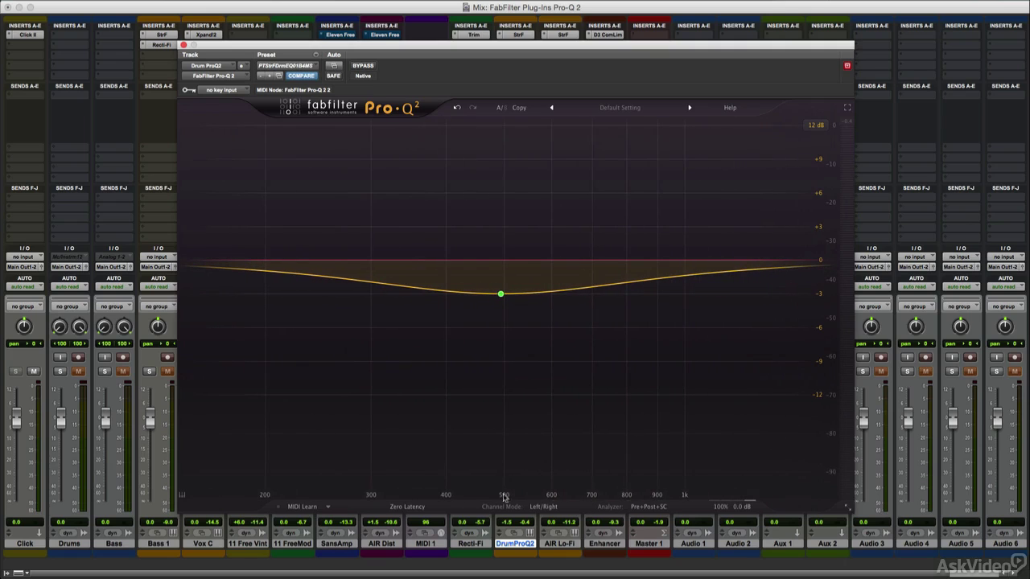
{"action": "double_click", "coordinate": [516, 498]}
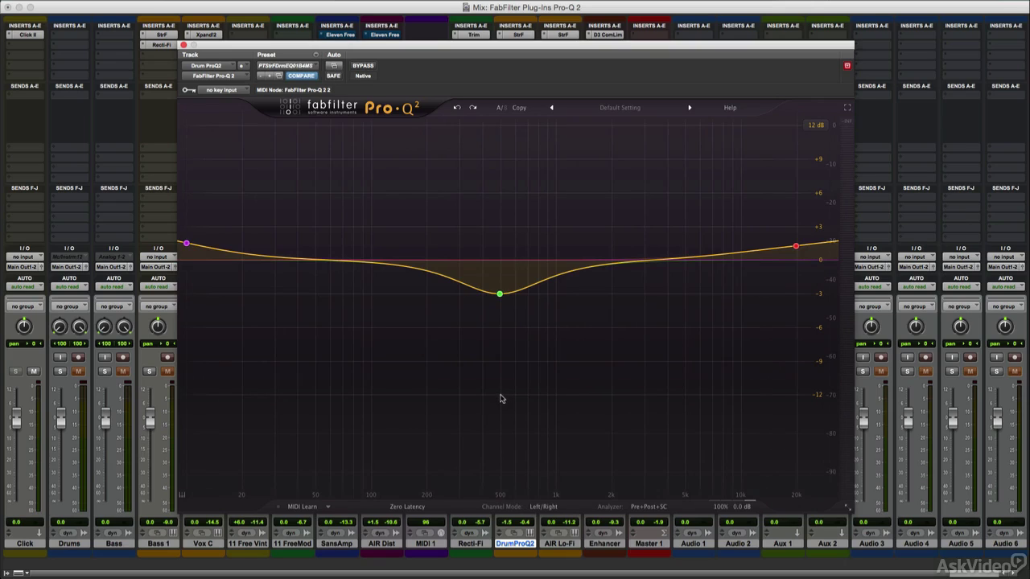
Step: Try Bypass, phase invert (Ø) and Auto Gain (A) on the output, leaving all three off
{"action": "mouse_move", "coordinate": [737, 502]}
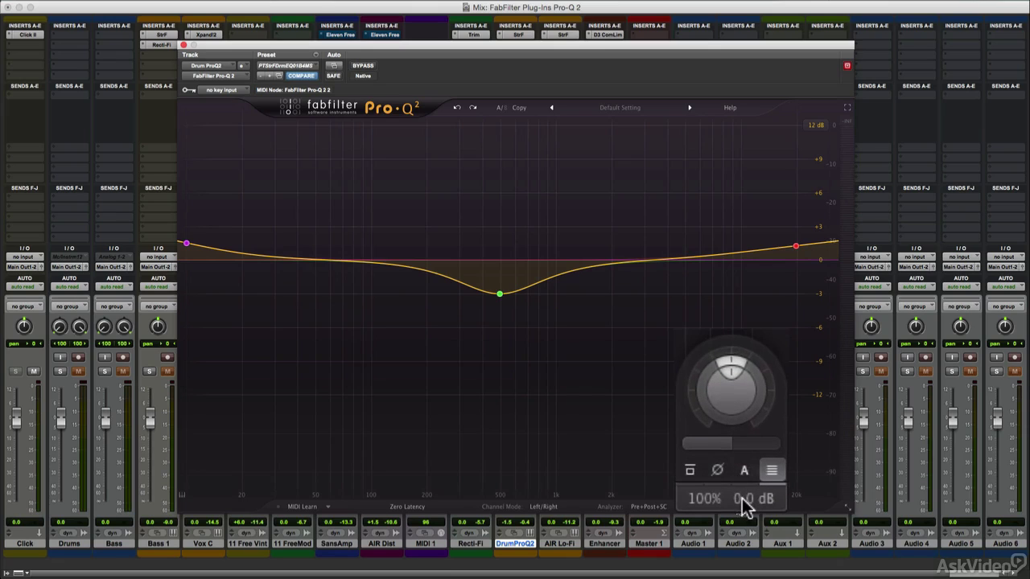
{"action": "left_click", "coordinate": [690, 471]}
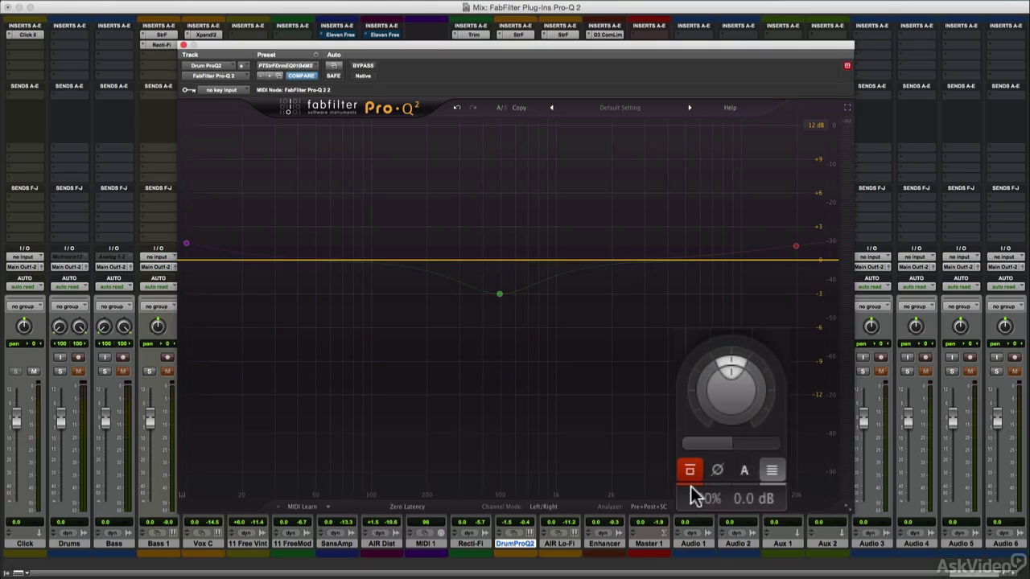
{"action": "left_click", "coordinate": [691, 472]}
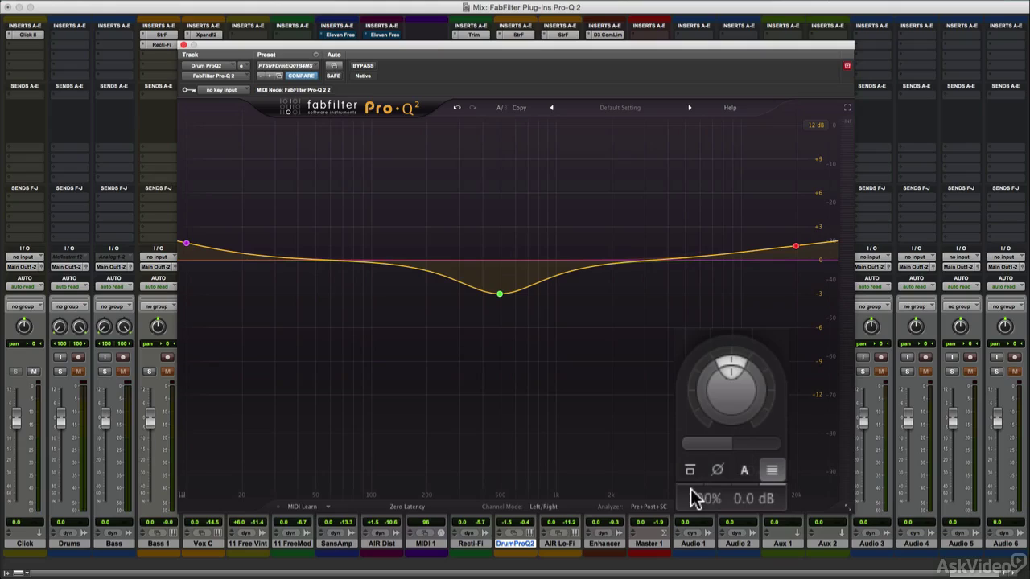
{"action": "left_click", "coordinate": [717, 472]}
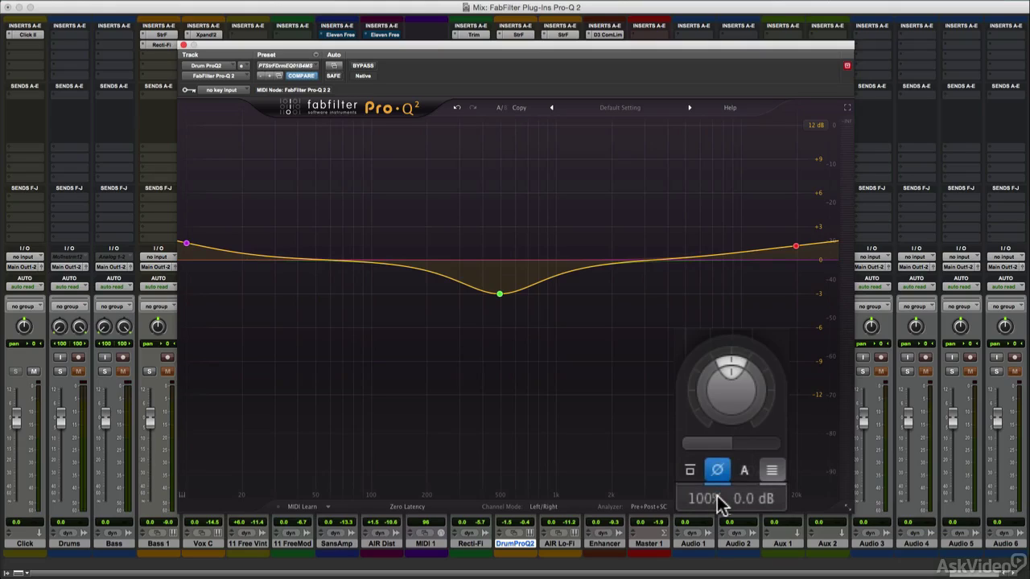
{"action": "left_click", "coordinate": [718, 473]}
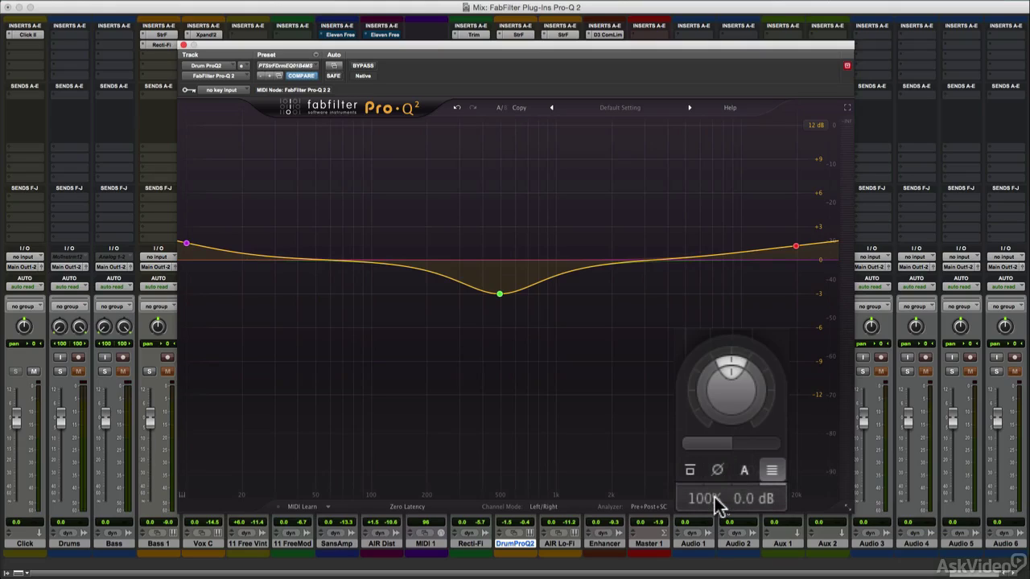
{"action": "left_click", "coordinate": [746, 473]}
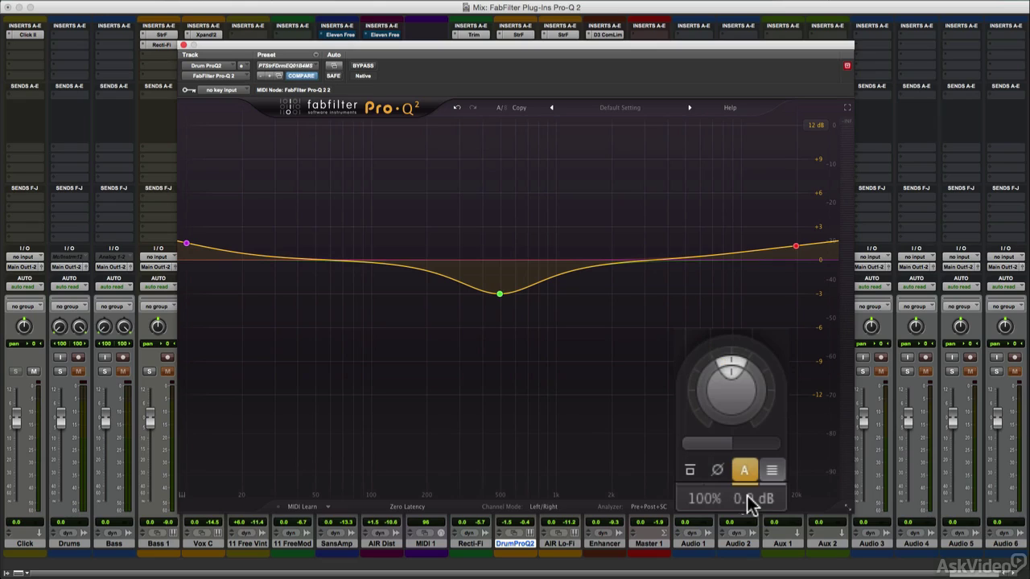
{"action": "left_click", "coordinate": [745, 470]}
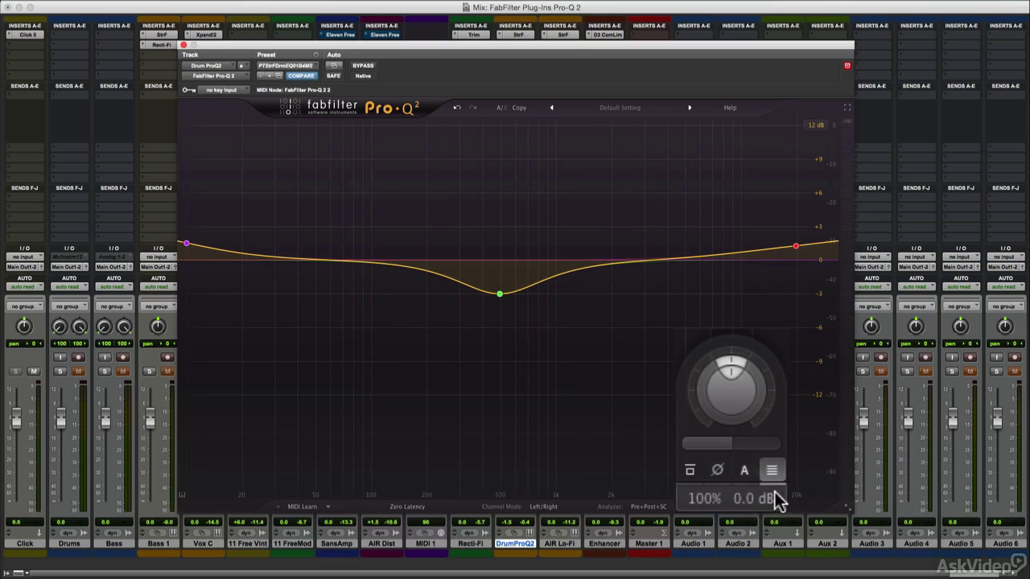
{"action": "mouse_move", "coordinate": [733, 448]}
{"action": "left_click_drag", "start_coordinate": [734, 447], "coordinate": [792, 456]}
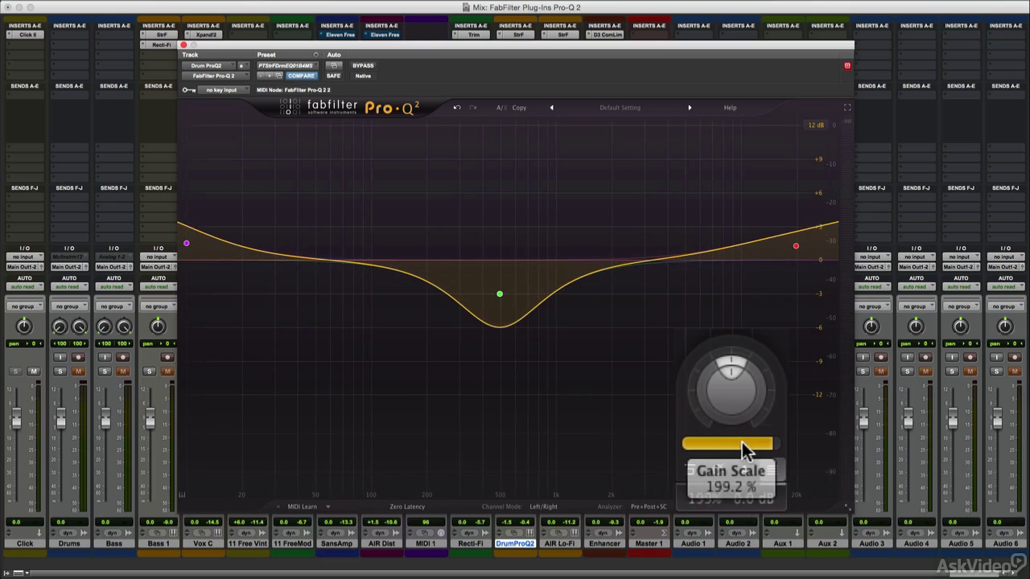
{"action": "double_click", "coordinate": [731, 449]}
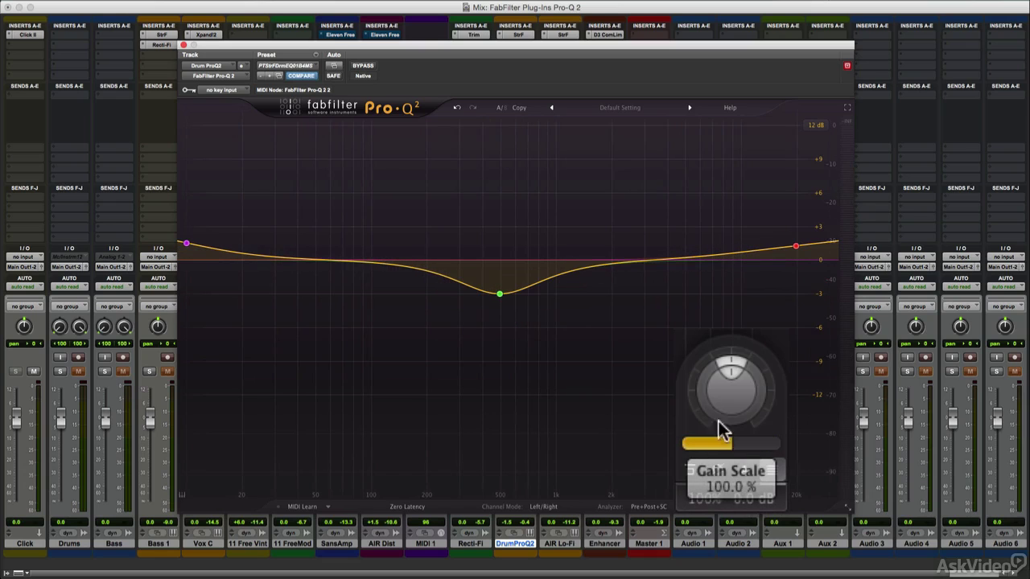
{"action": "left_click", "coordinate": [187, 244]}
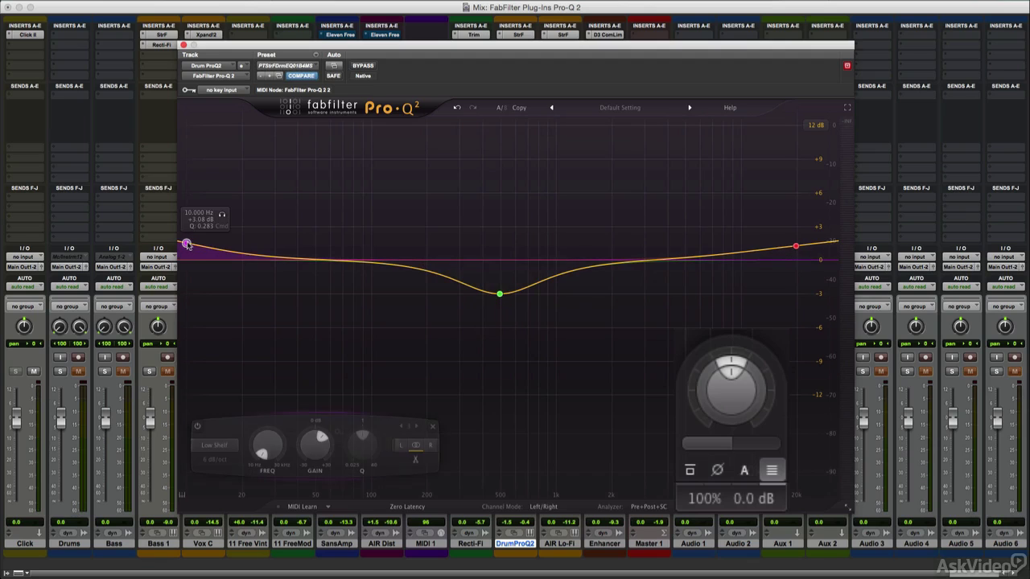
{"action": "left_click", "coordinate": [499, 293], "text": "shift"}
{"action": "left_click", "coordinate": [796, 245], "text": "shift"}
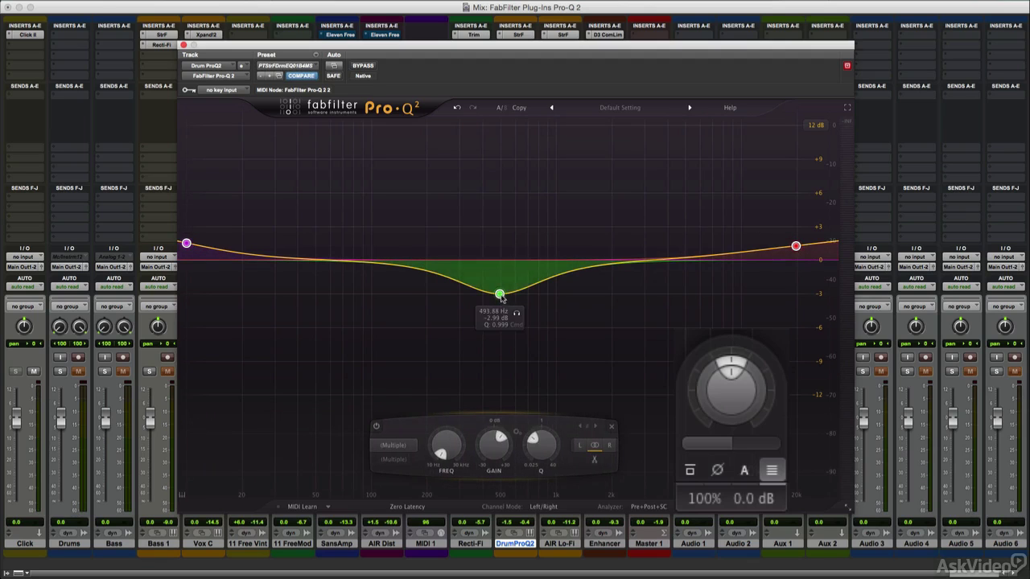
{"action": "mouse_move", "coordinate": [499, 293]}
{"action": "left_mouse_down"}
{"action": "mouse_move", "coordinate": [488, 313]}
{"action": "mouse_move", "coordinate": [512, 258]}
{"action": "mouse_move", "coordinate": [501, 297]}
{"action": "left_mouse_up"}
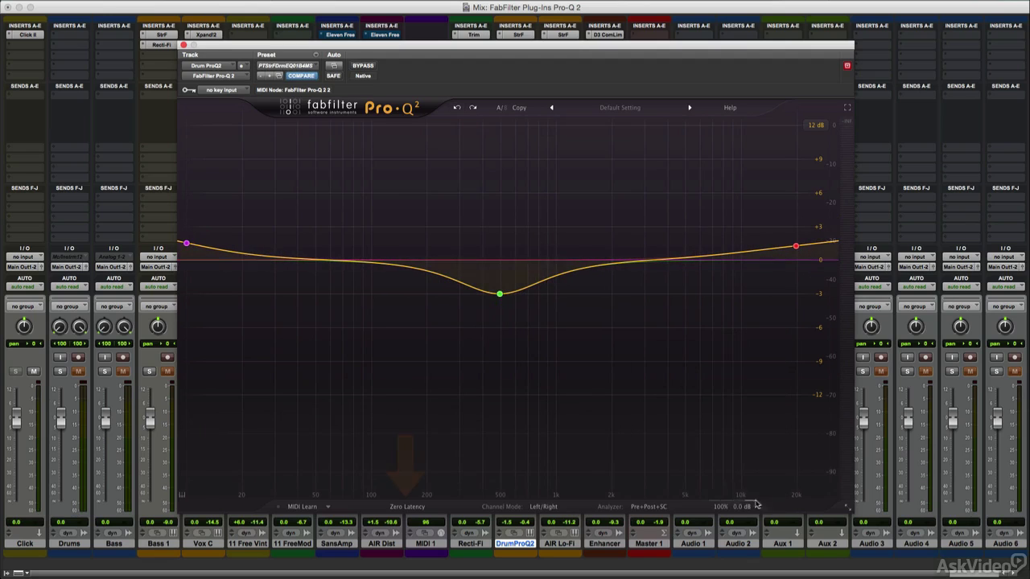